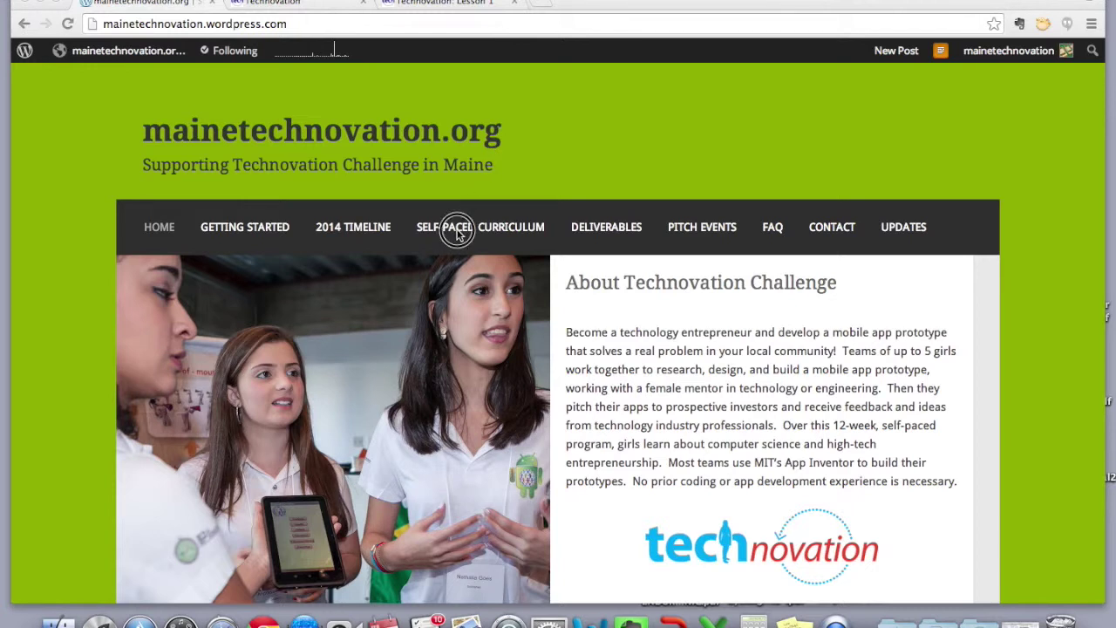
Show the SELF-PACED CURRICULUM dropdown listing Session 0 through Session 7
mouse_move(493, 242)
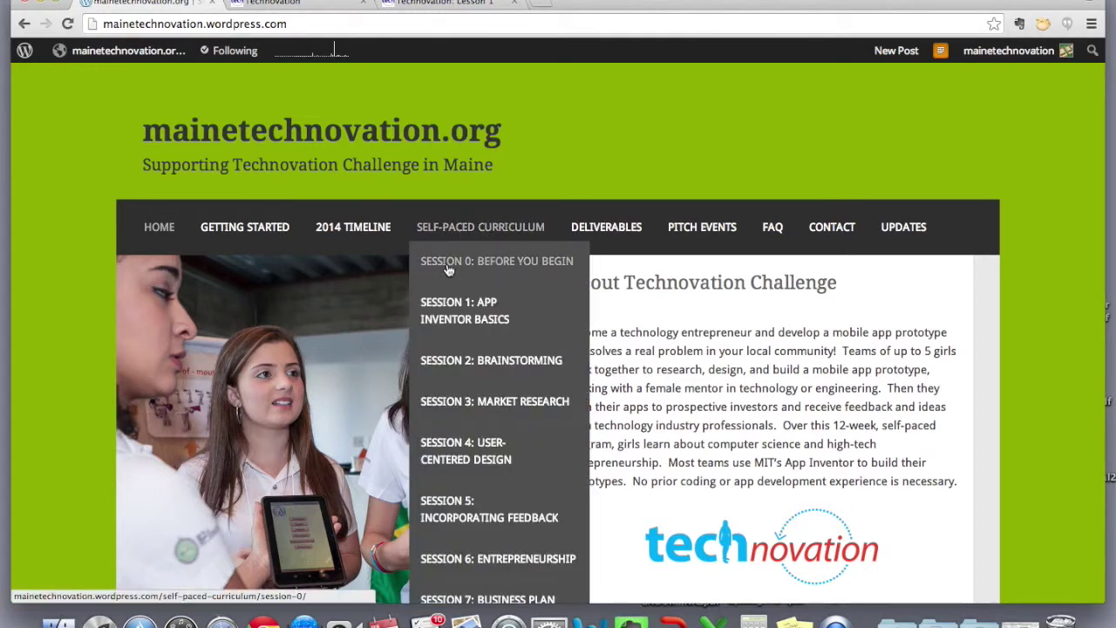
Go to 'Session 0: Before You Begin' and follow its App Inventor install instructions link
left_click(503, 266)
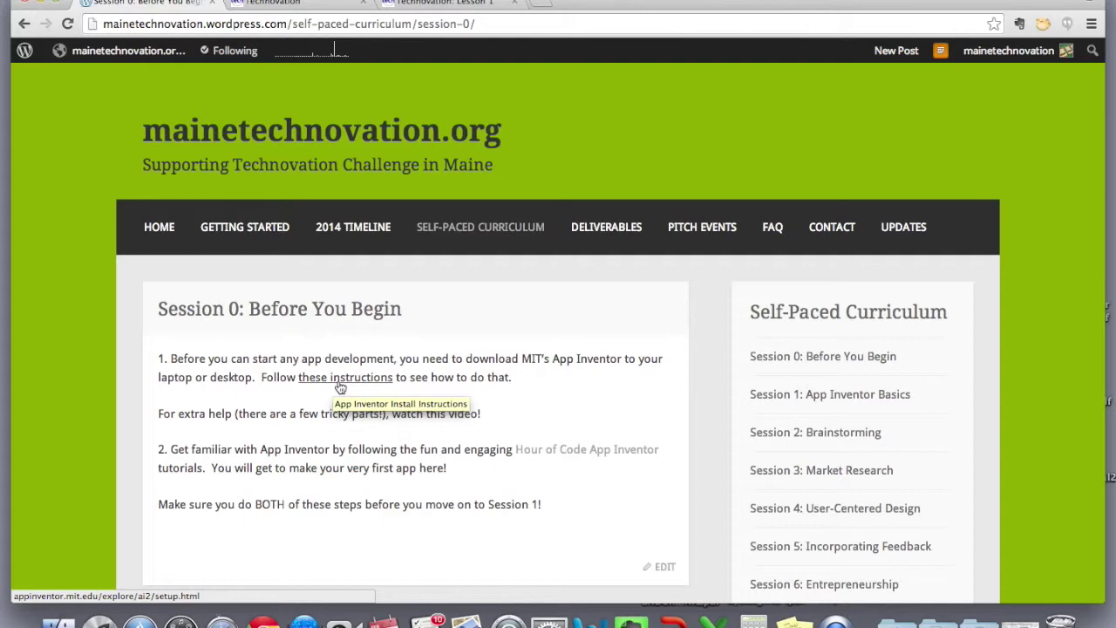
left_click(340, 384)
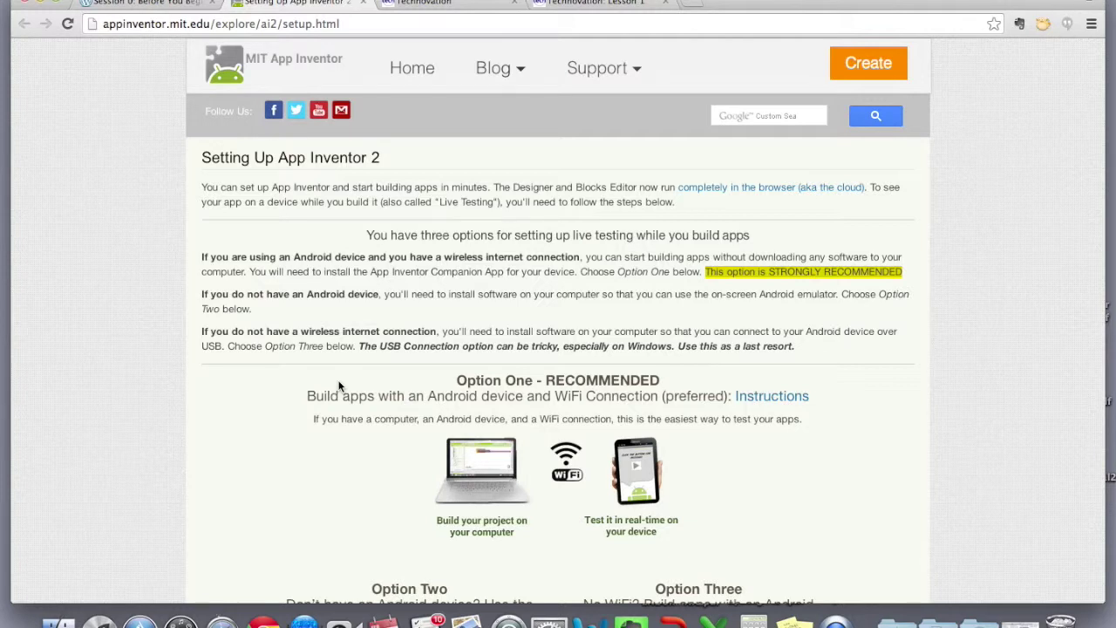
Read through the three live-testing options, then open Option One's WiFi instructions
scroll(226, 289, "down", 1)
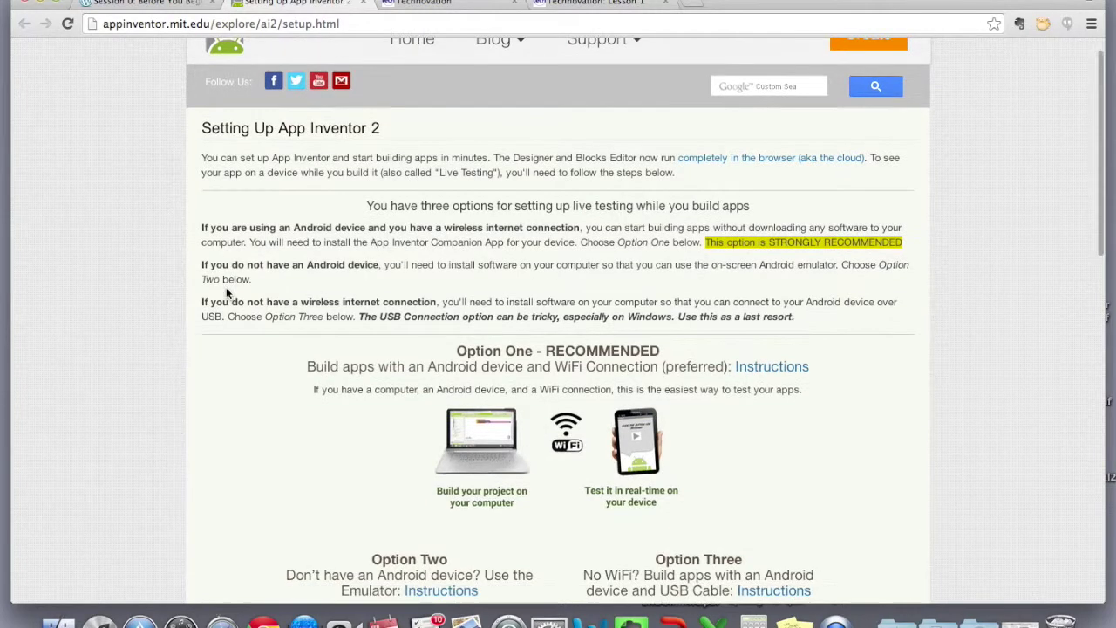
scroll(226, 292, "down", 1)
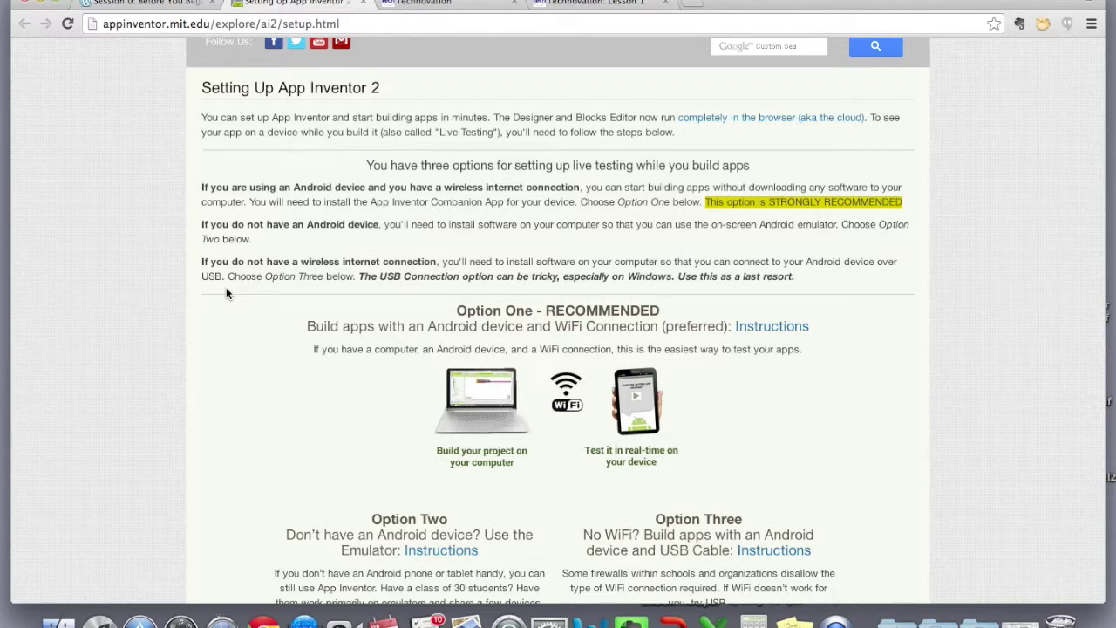
scroll(226, 288, "down", 2)
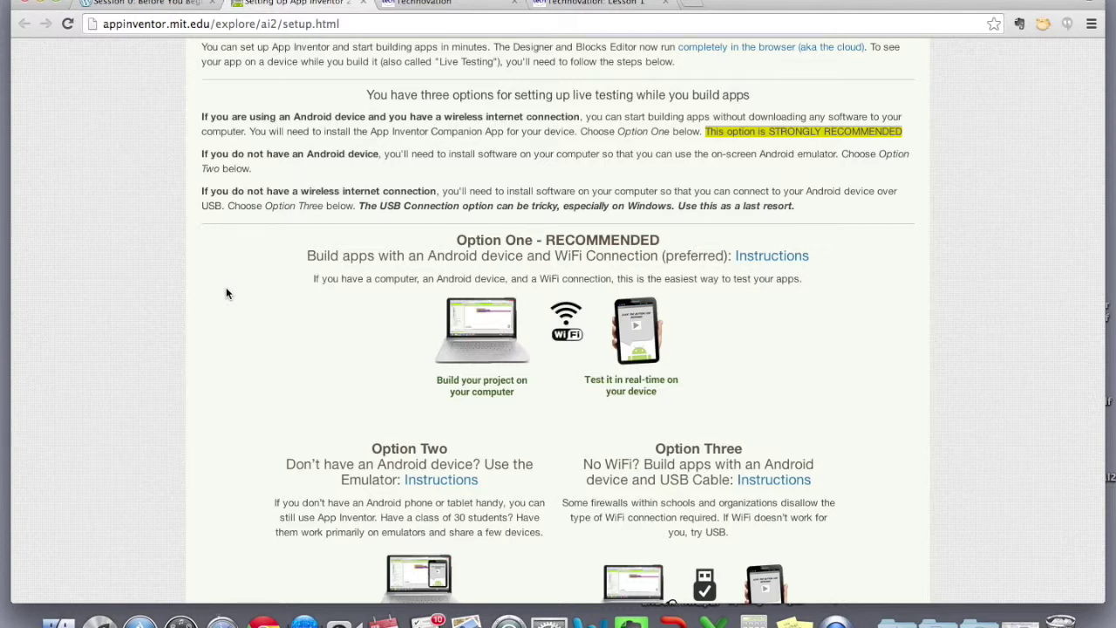
scroll(226, 289, "down", 2)
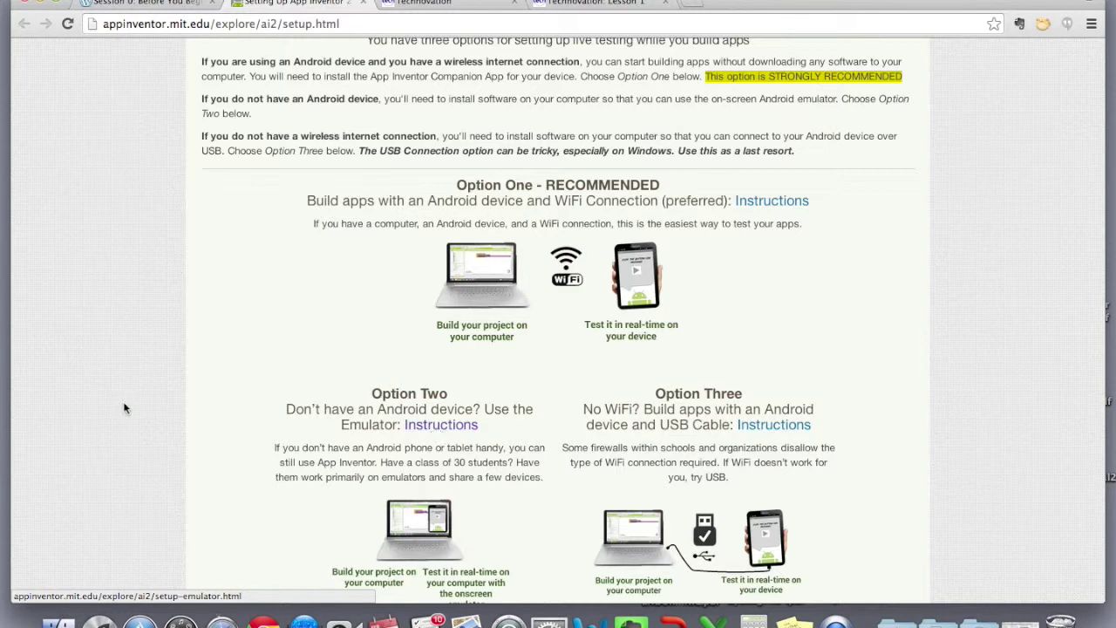
scroll(119, 408, "up", 2)
scroll(116, 407, "up", 1)
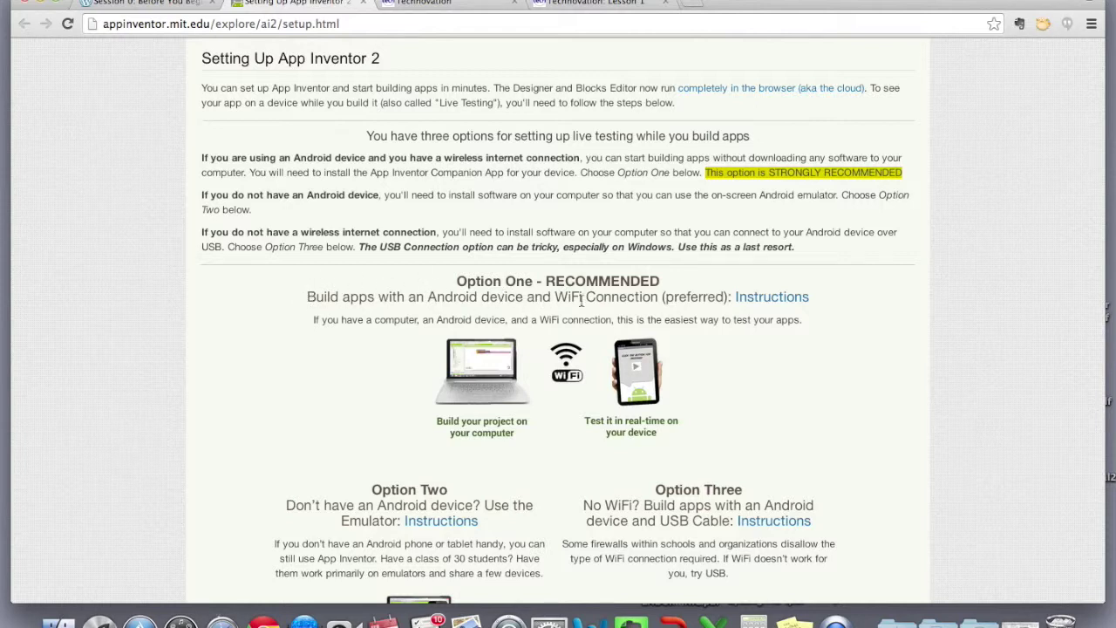
left_click(762, 303)
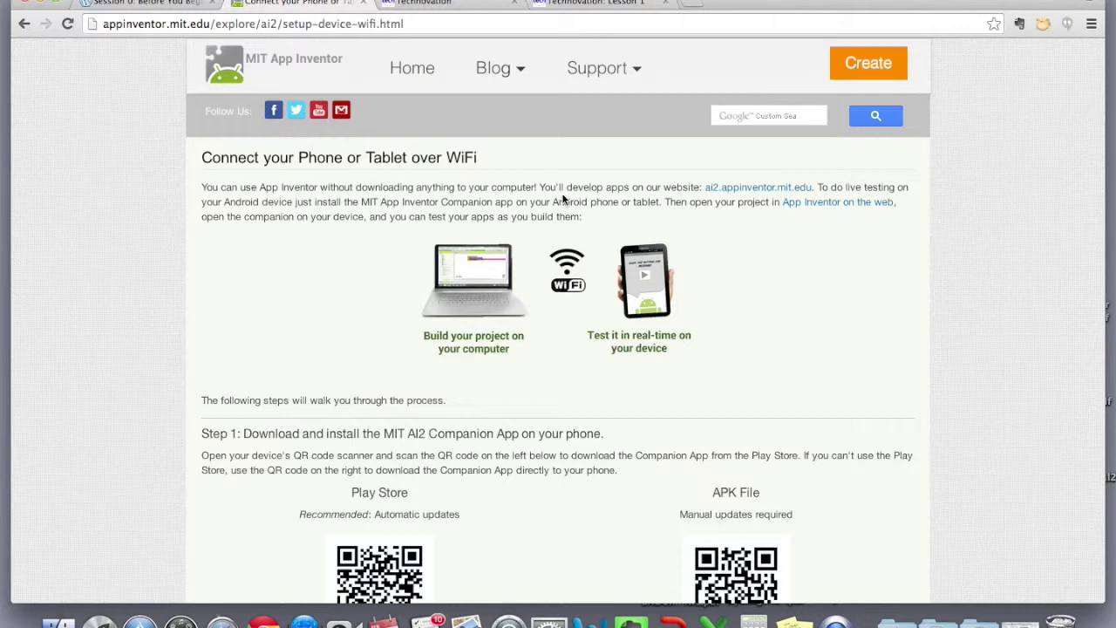
Highlight the sentence saying apps are developed on ai2.appinventor.mit.edu
left_click_drag(540, 187, 817, 186)
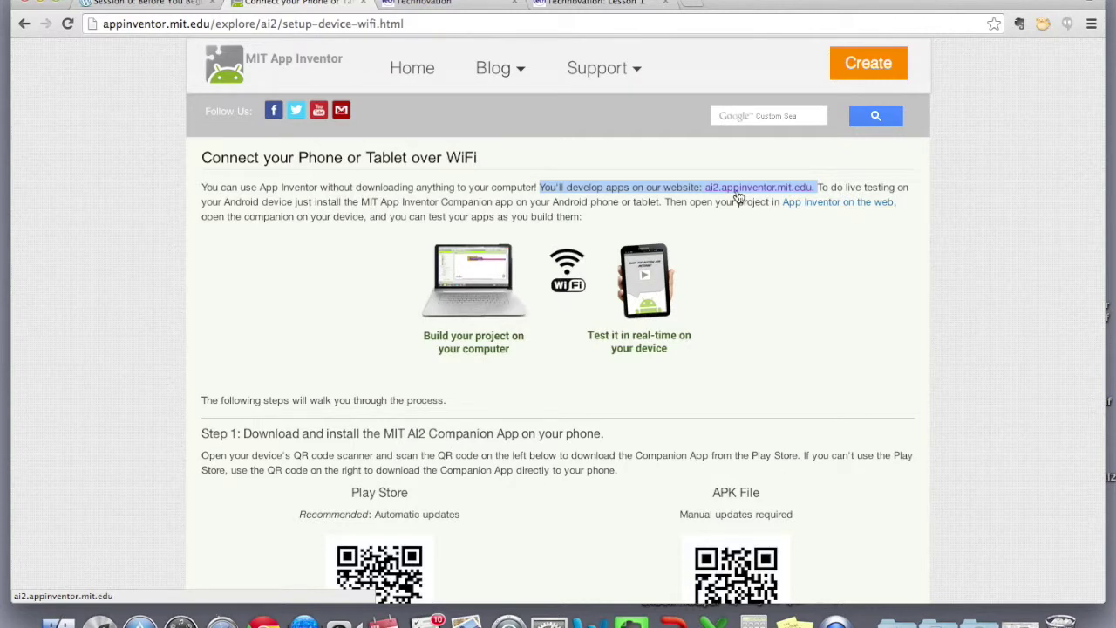
Go to ai2.appinventor.mit.edu and sign in with the organisation's Gmail address and password
left_click(739, 197)
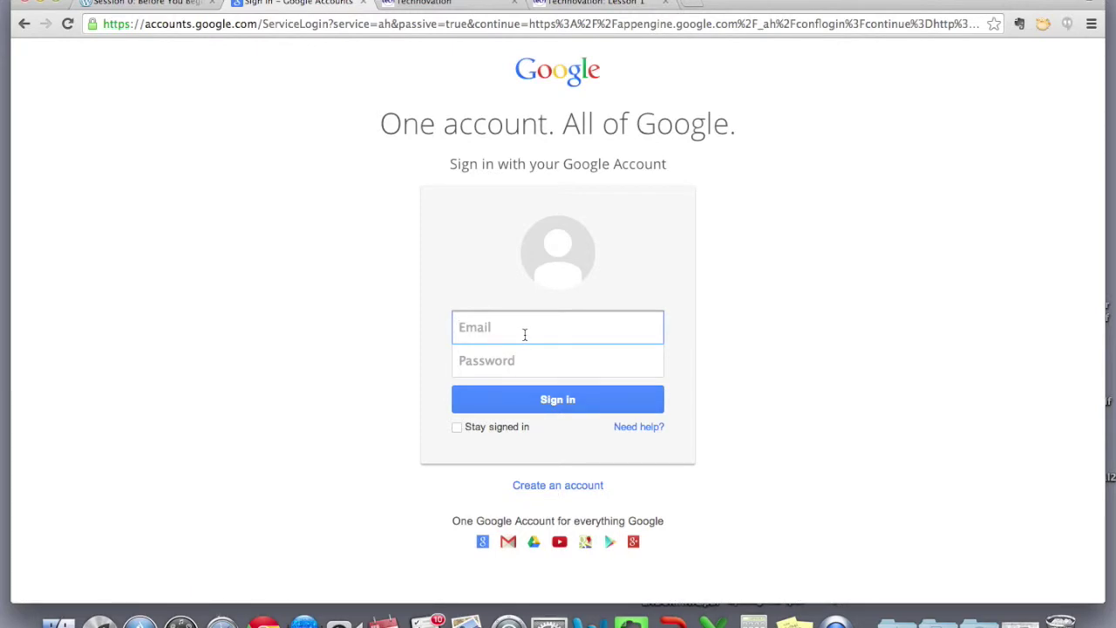
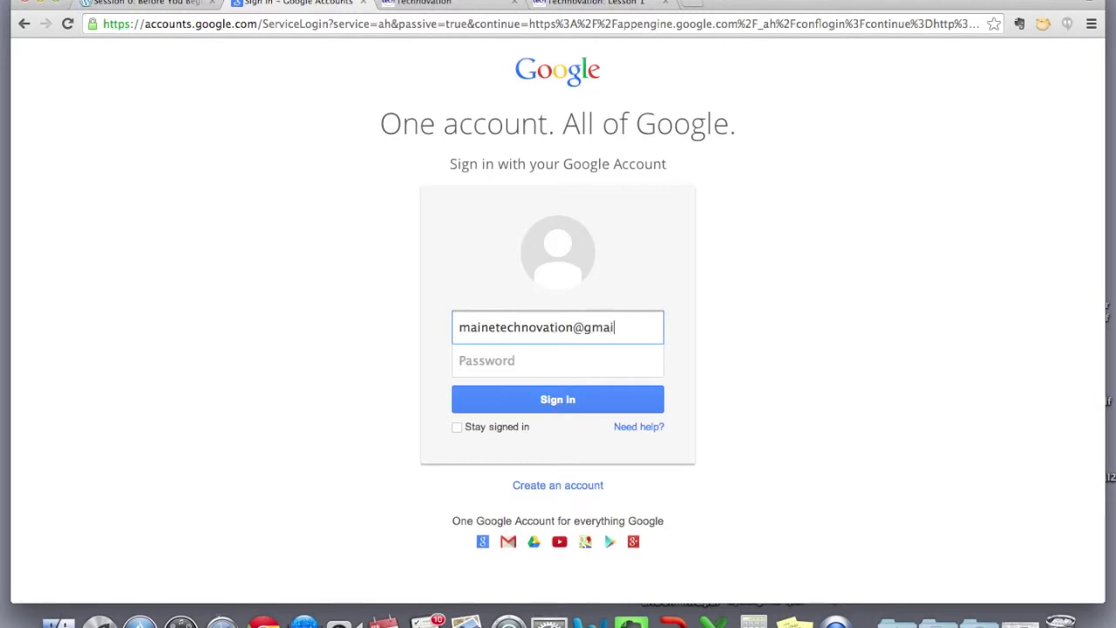
key("Tab")
type("••••••••")
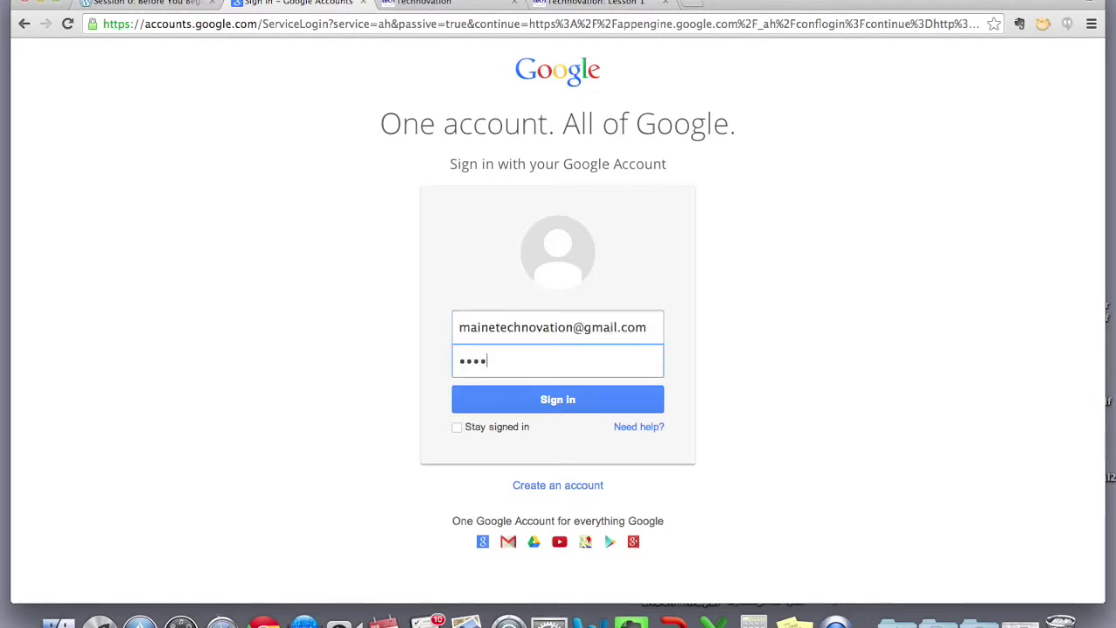
key("Return")
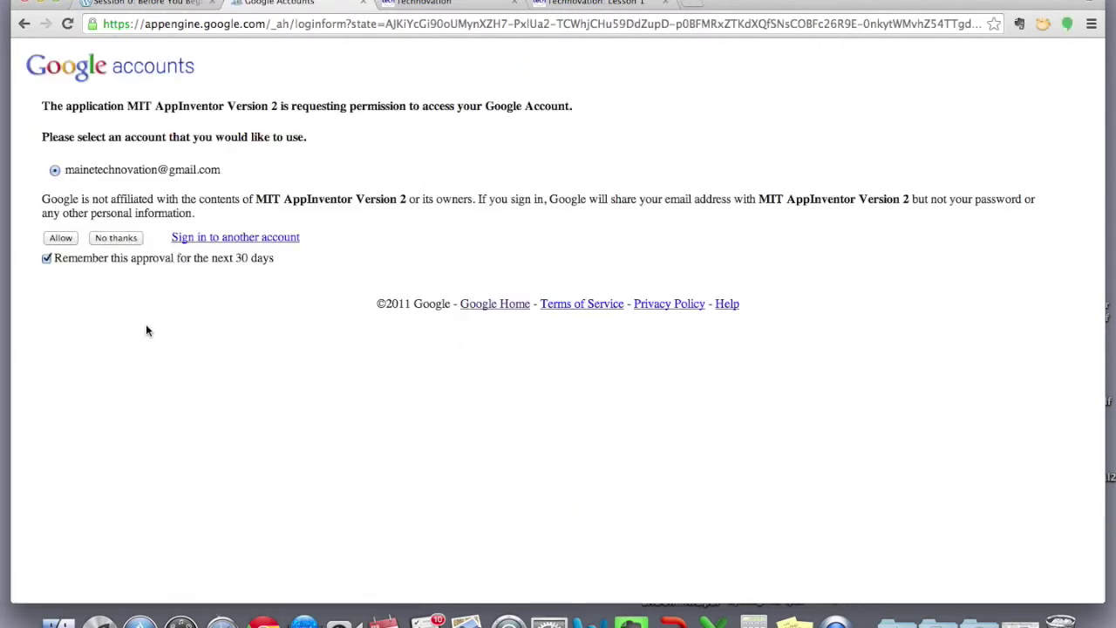
Allow App Inventor account access, postpone the survey, and dismiss the welcome message
left_click(60, 240)
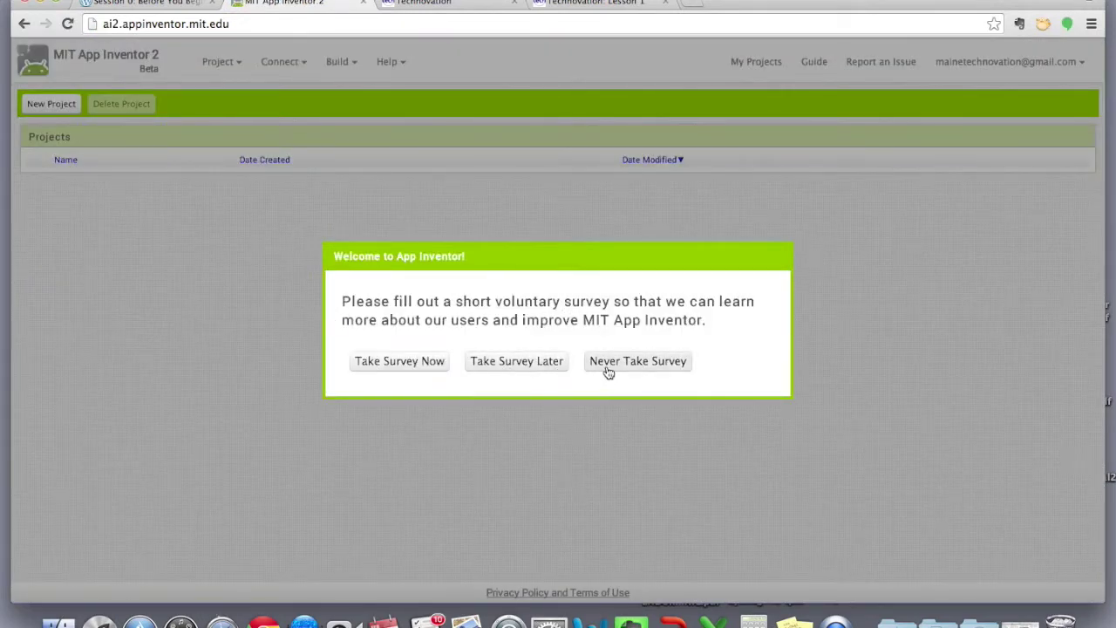
left_click(530, 363)
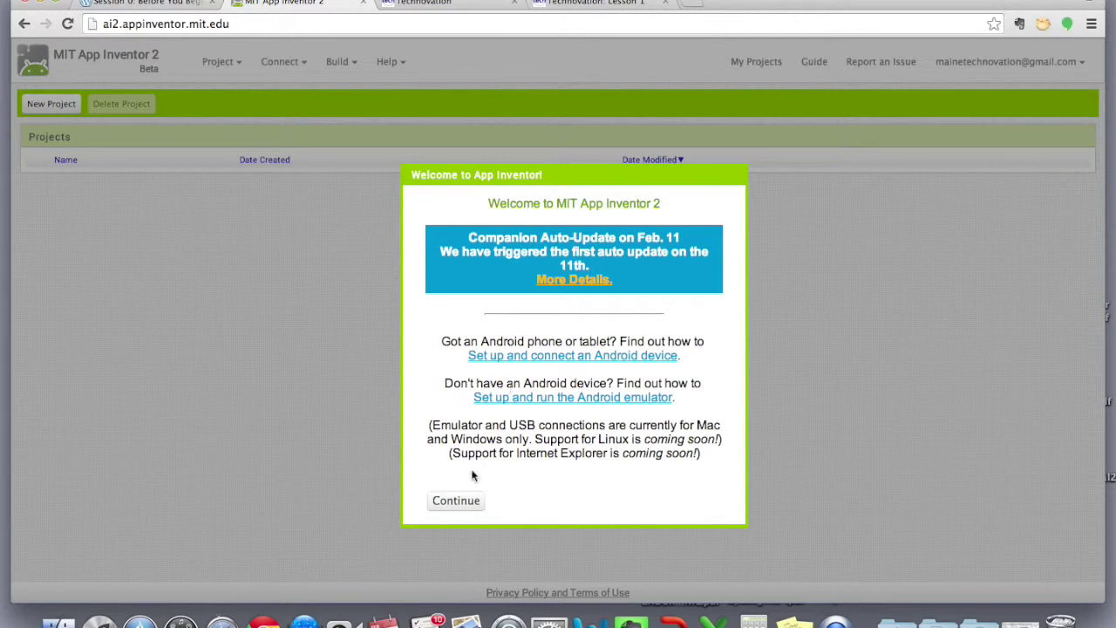
left_click(462, 501)
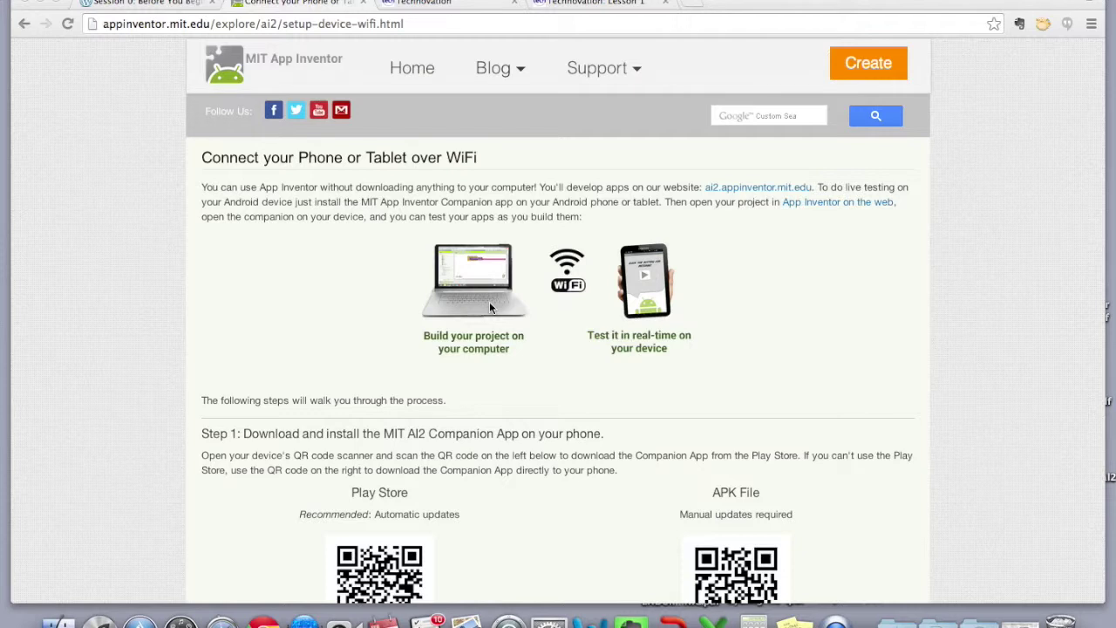
Read the WiFi page's Steps 1–3 on installing the Companion app and connecting
scroll(489, 301, "down", 5)
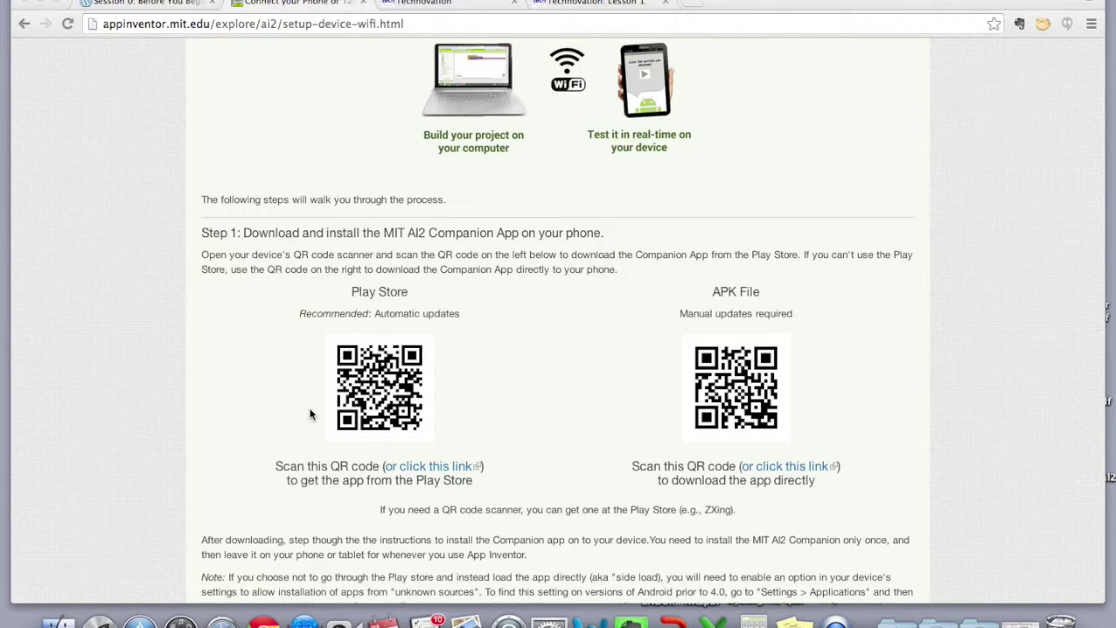
scroll(310, 414, "down", 2)
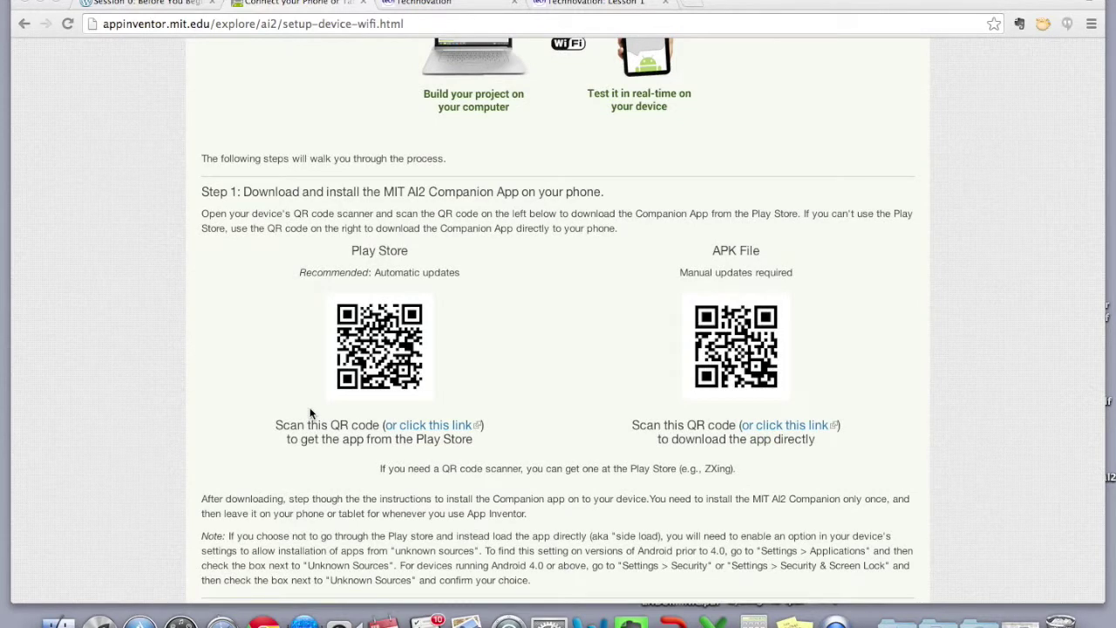
scroll(310, 413, "down", 3)
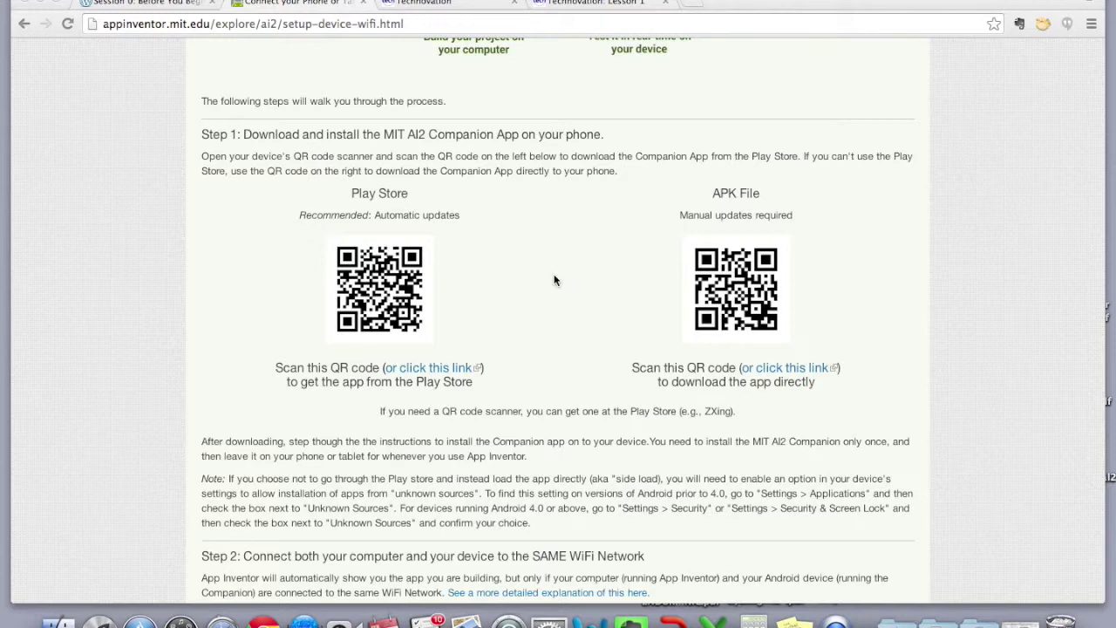
scroll(555, 279, "down", 3)
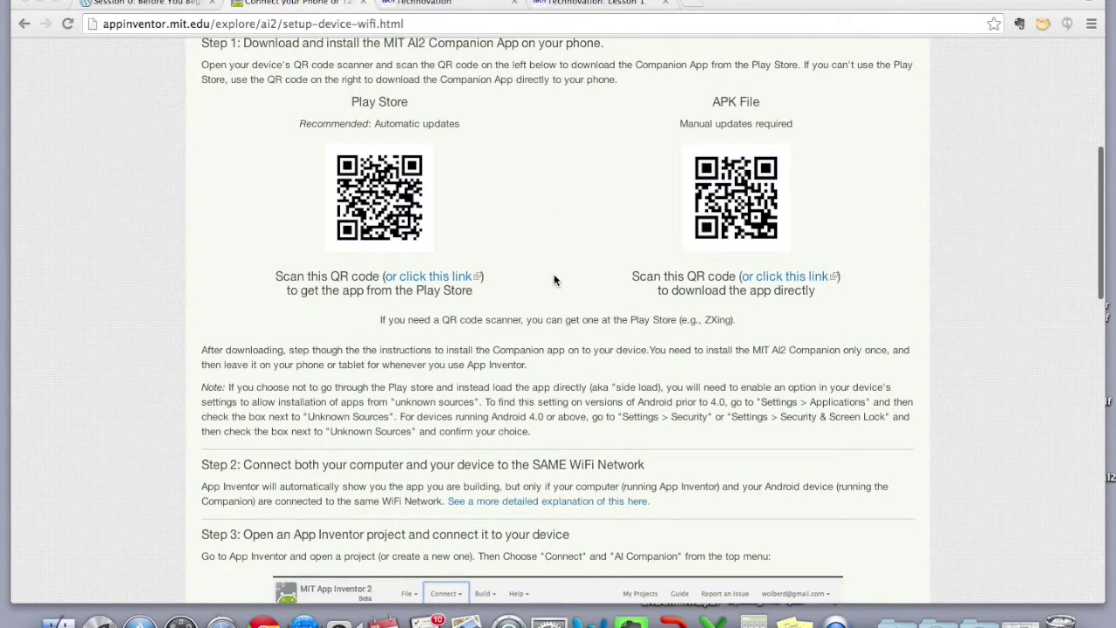
scroll(554, 279, "down", 2)
scroll(554, 279, "up", 5)
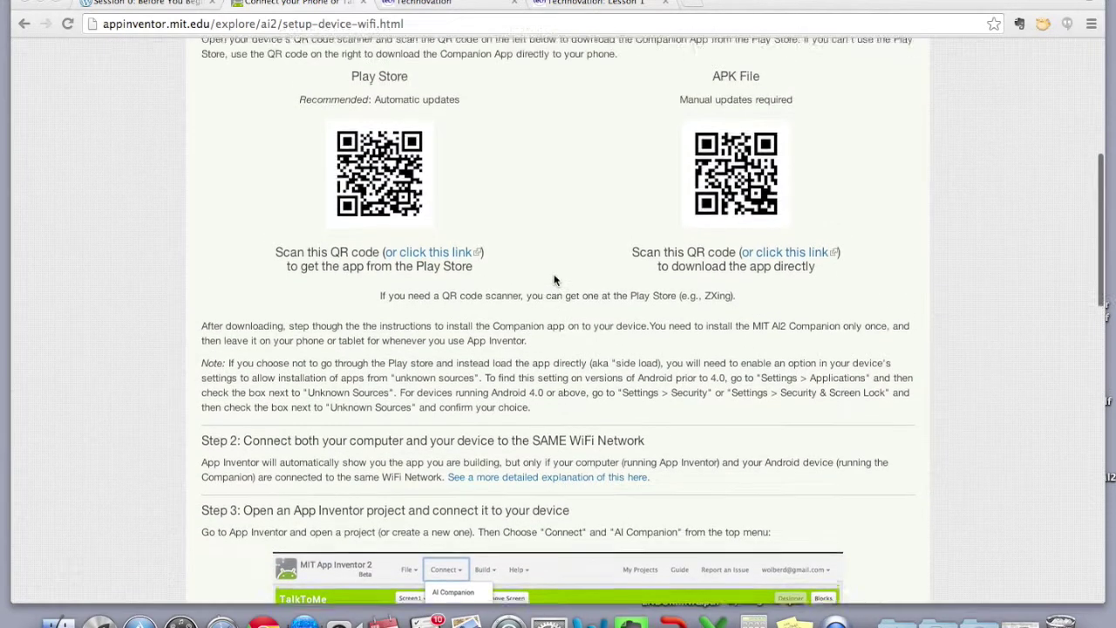
scroll(553, 279, "up", 3)
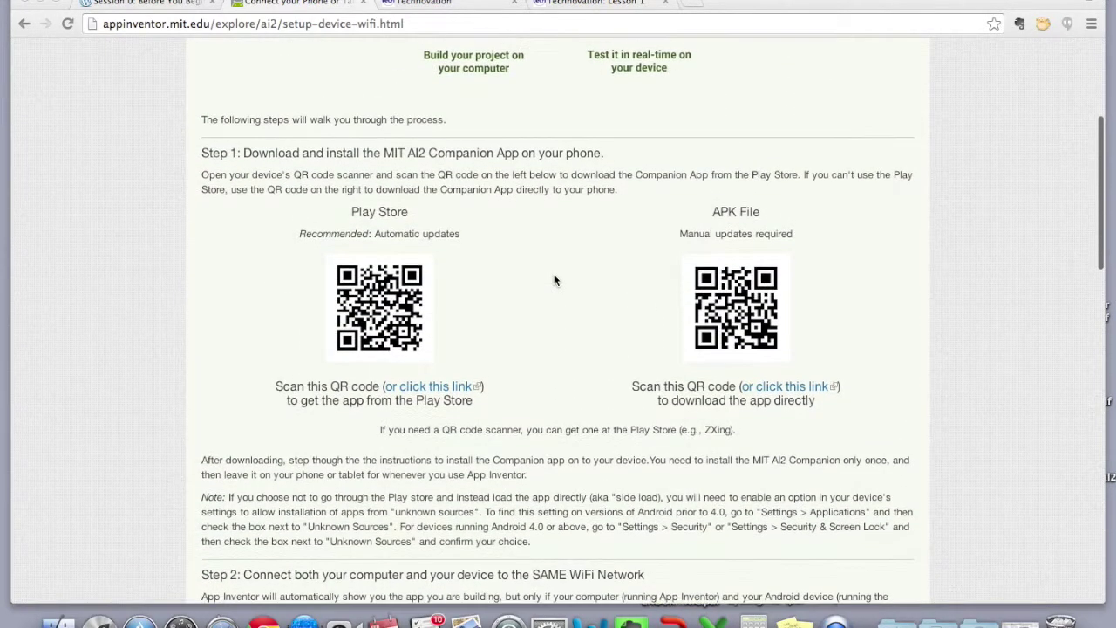
scroll(554, 279, "up", 4)
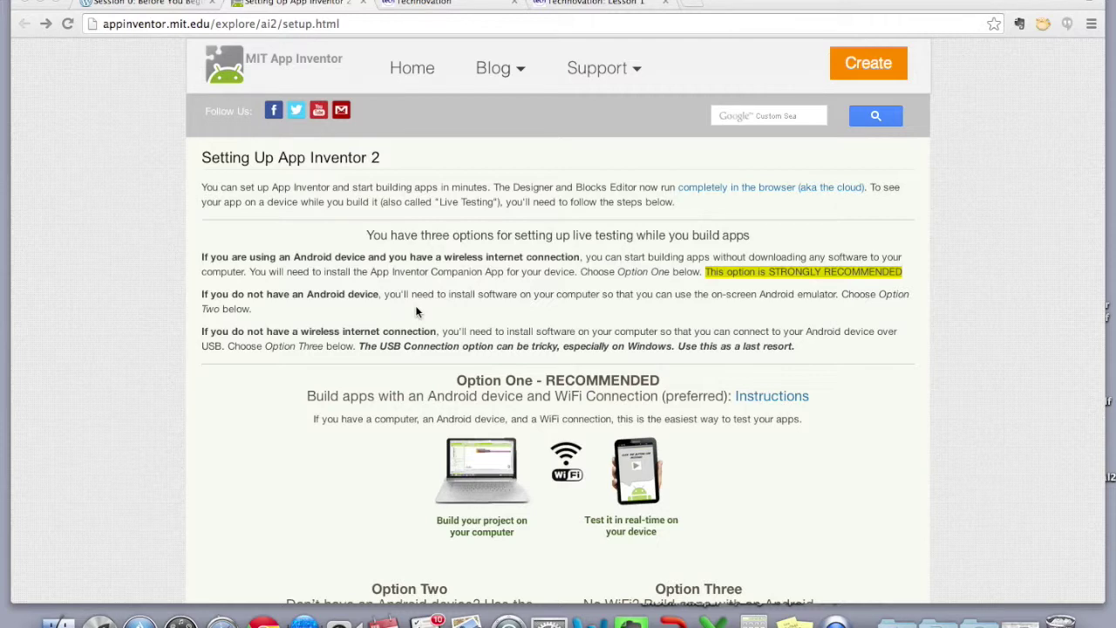
Scroll to Options One, Two and Three, covering WiFi, emulator and USB cable
scroll(416, 311, "down", 3)
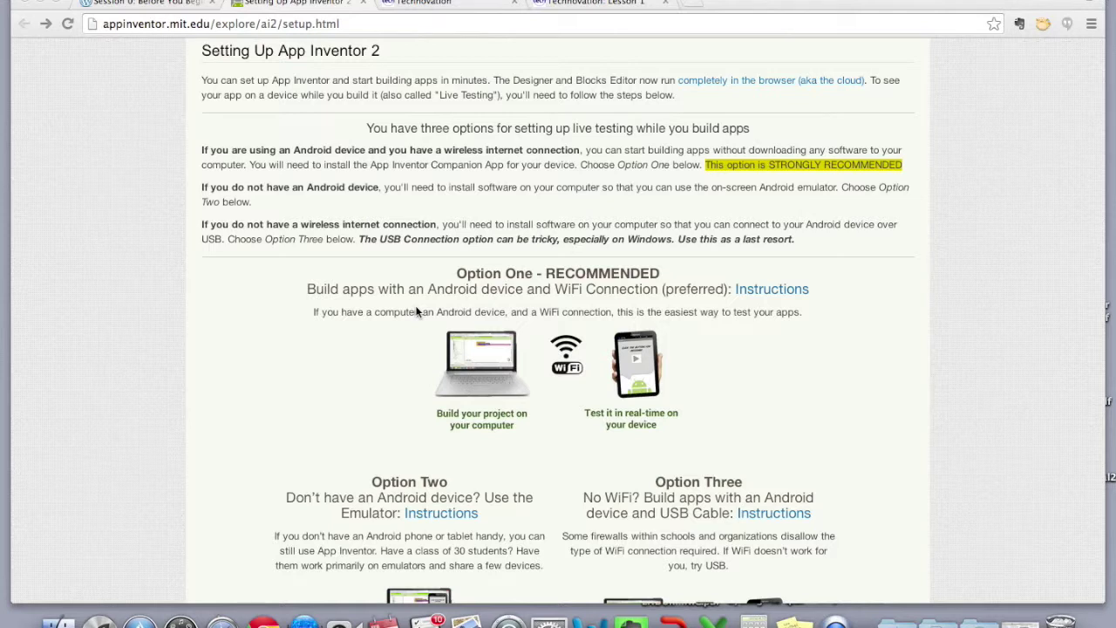
scroll(416, 311, "down", 2)
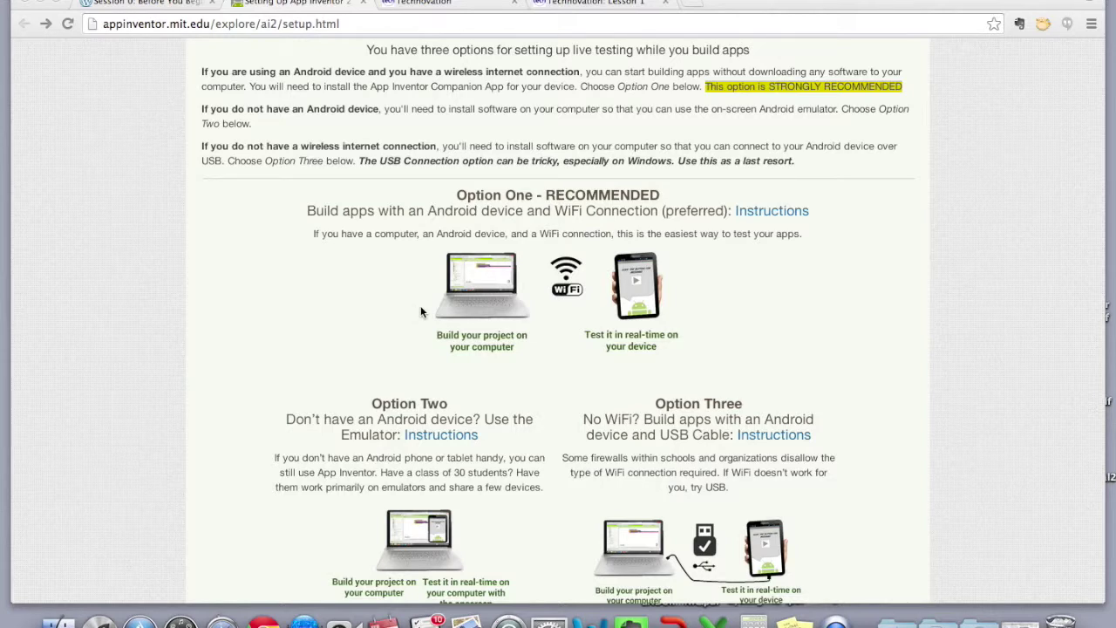
scroll(421, 312, "down", 2)
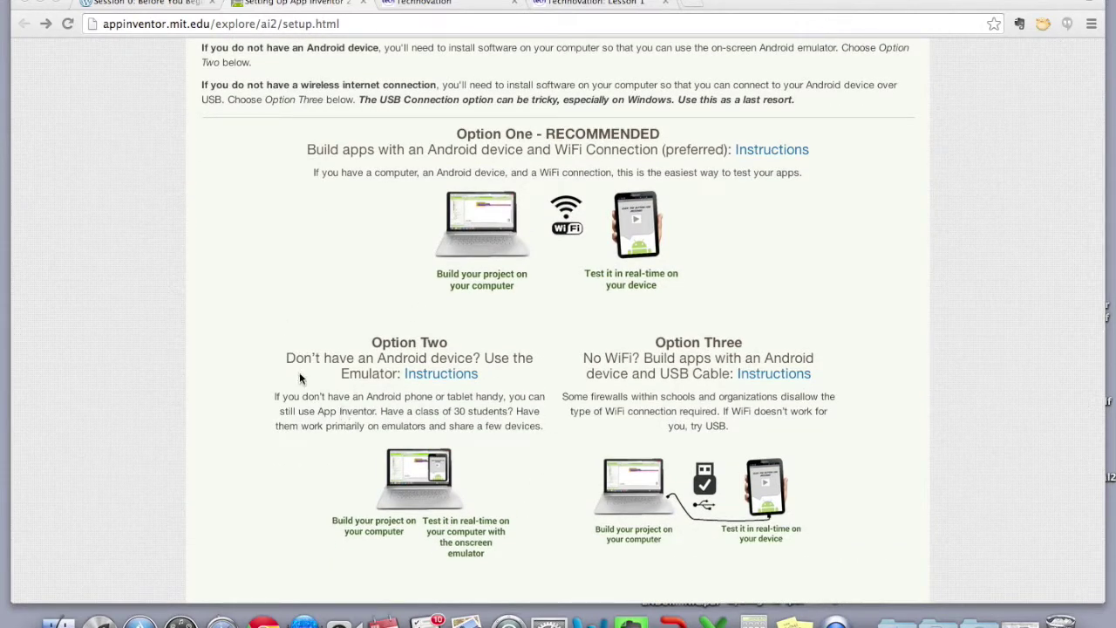
Open the Option Two emulator instructions and scroll to Step 1, installing the setup software
left_click(442, 377)
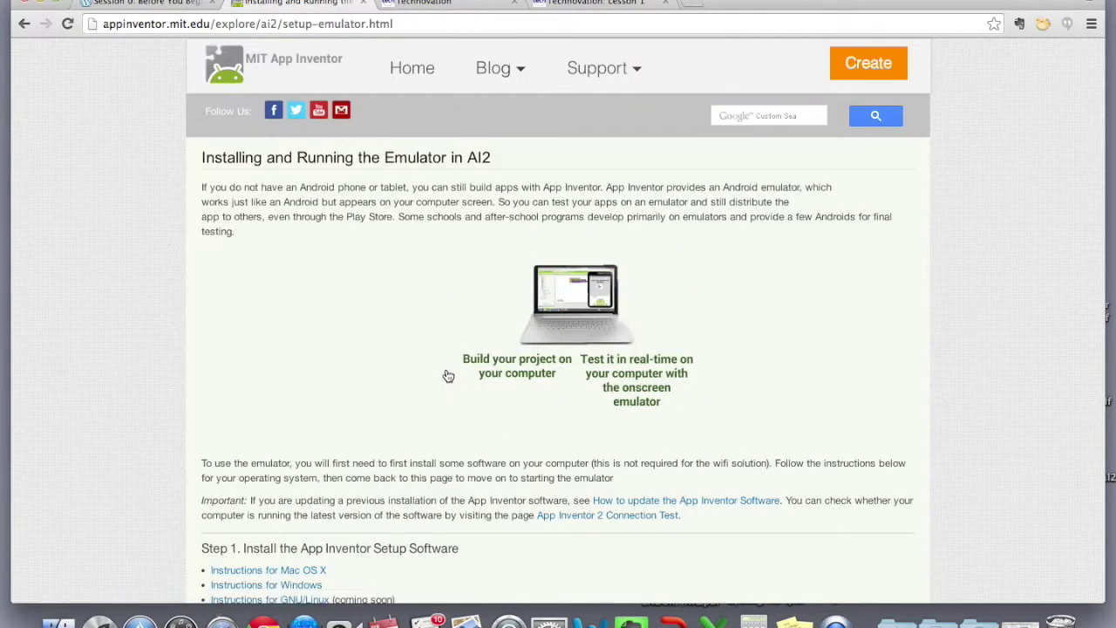
scroll(448, 376, "down", 2)
scroll(449, 375, "down", 2)
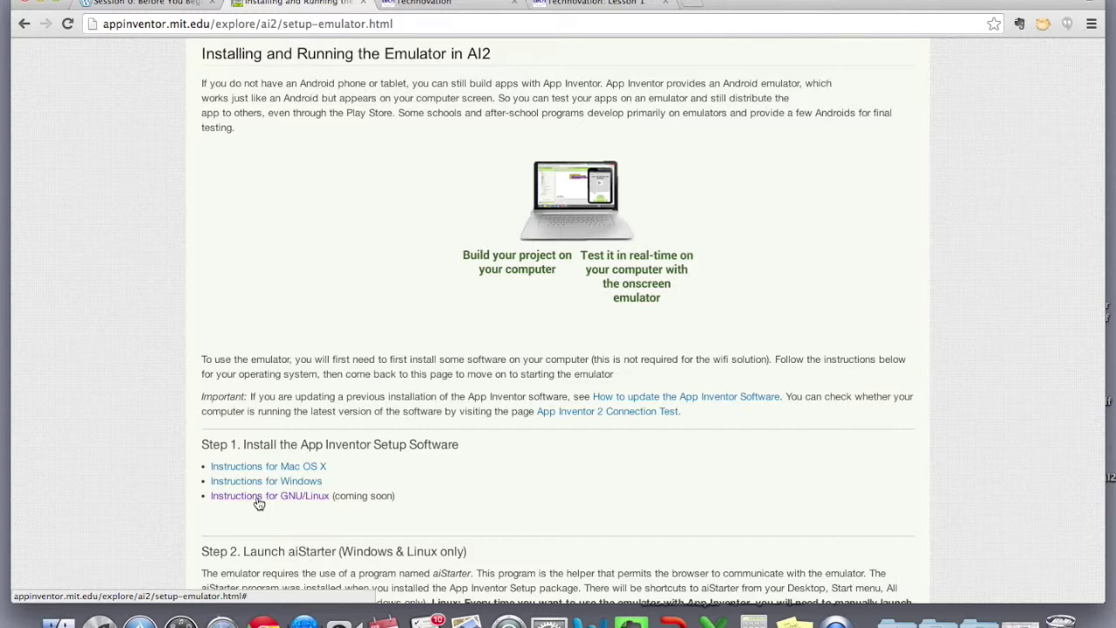
scroll(475, 424, "down", 3)
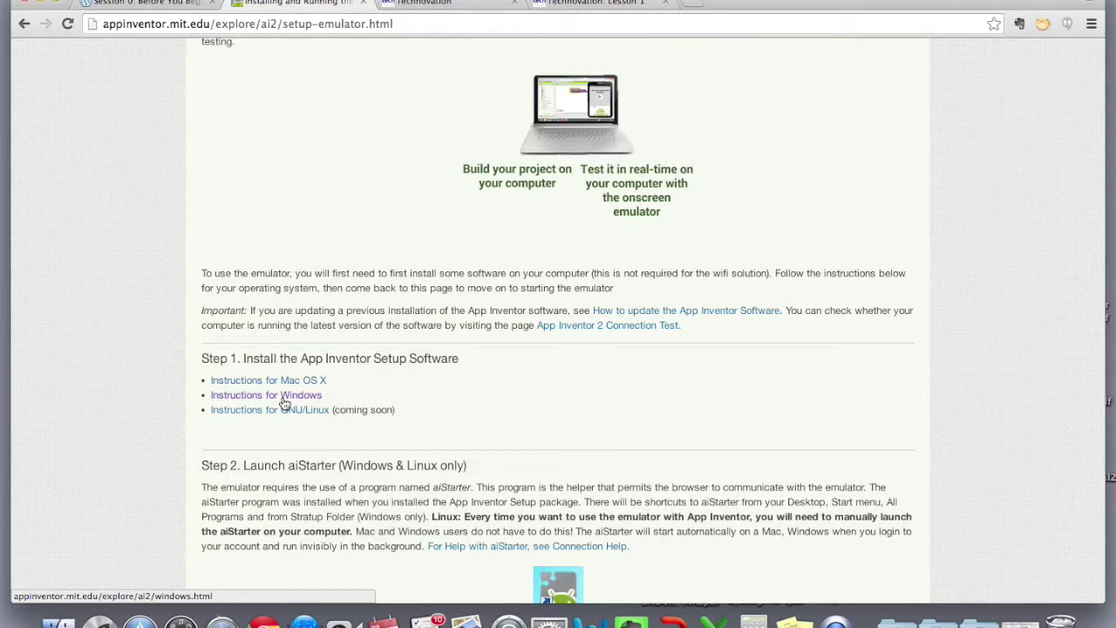
scroll(491, 369, "down", 1)
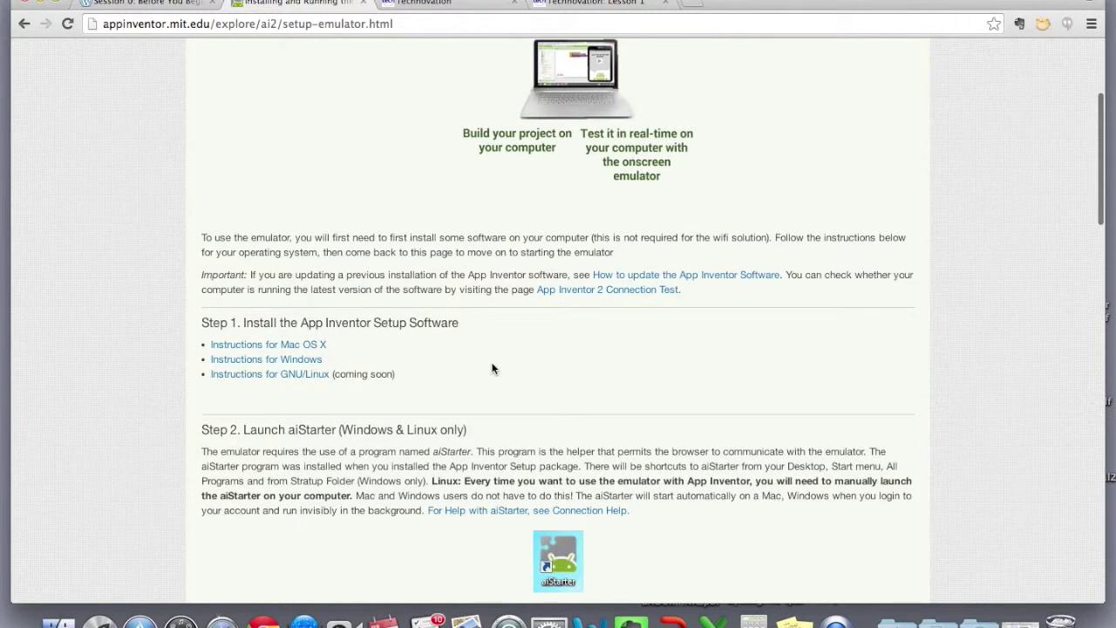
Open the Mac OS X setup-software guide and read down to the successful-installation screenshot
left_click(297, 346)
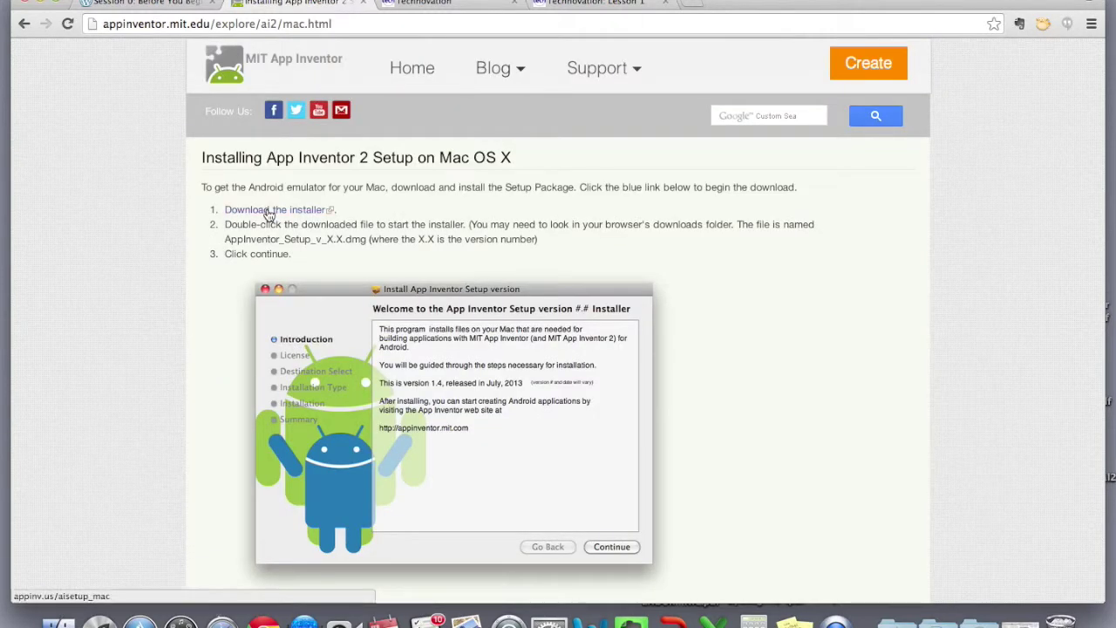
scroll(492, 228, "down", 4)
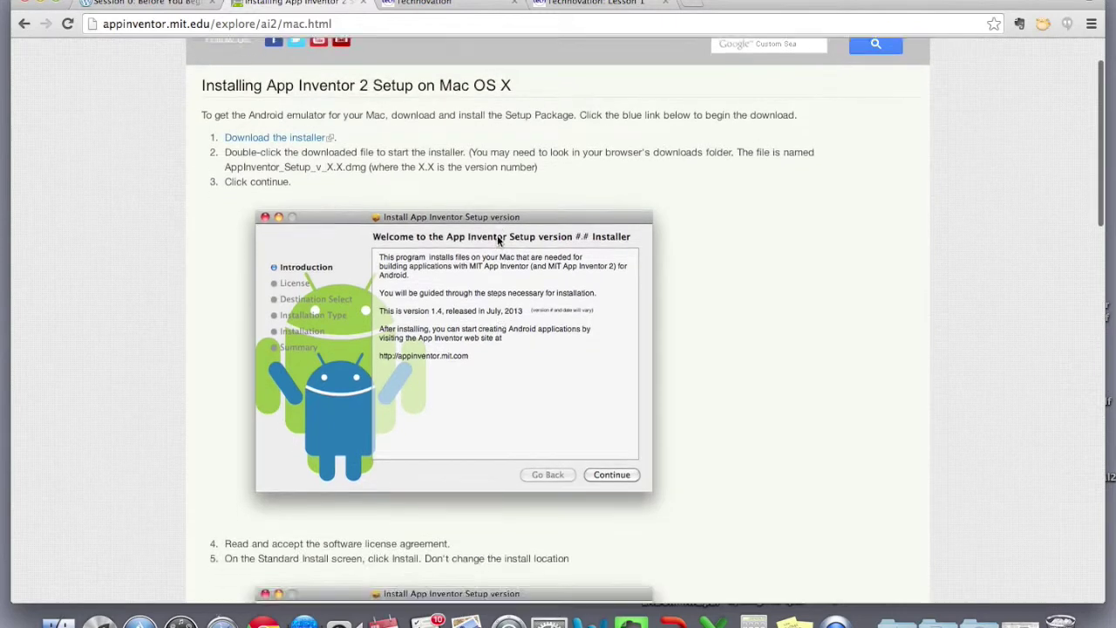
scroll(497, 241, "down", 9)
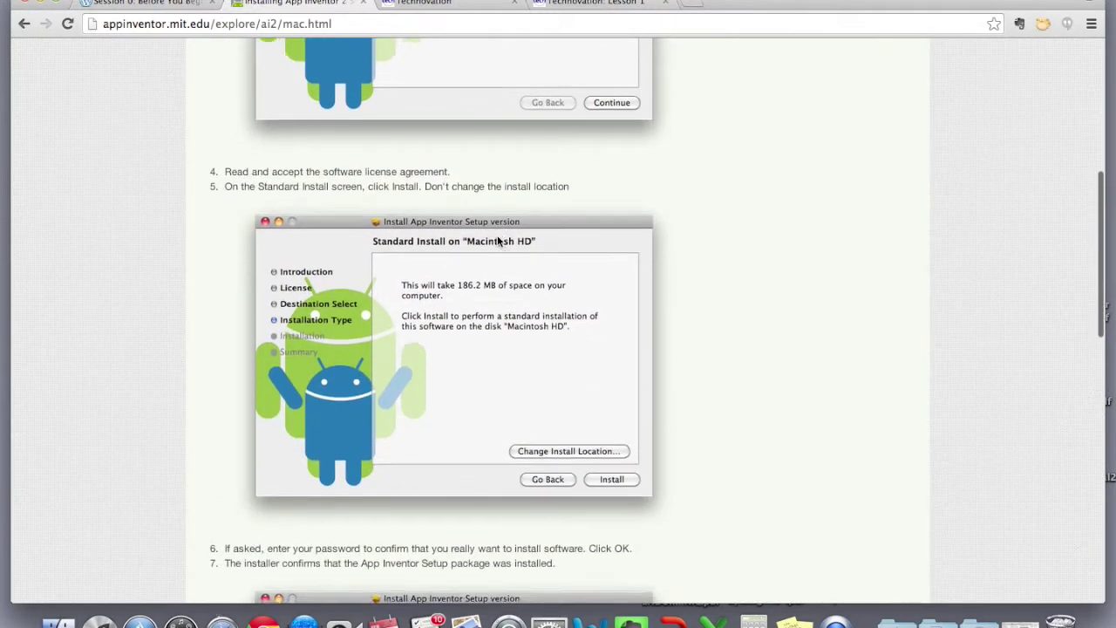
scroll(498, 240, "down", 8)
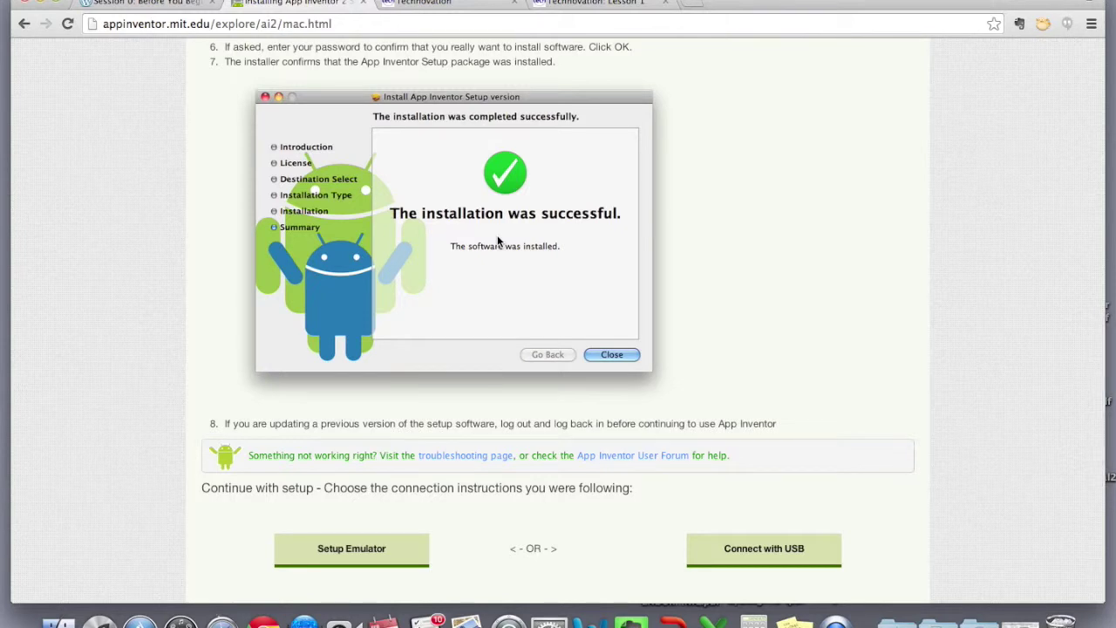
scroll(498, 240, "down", 2)
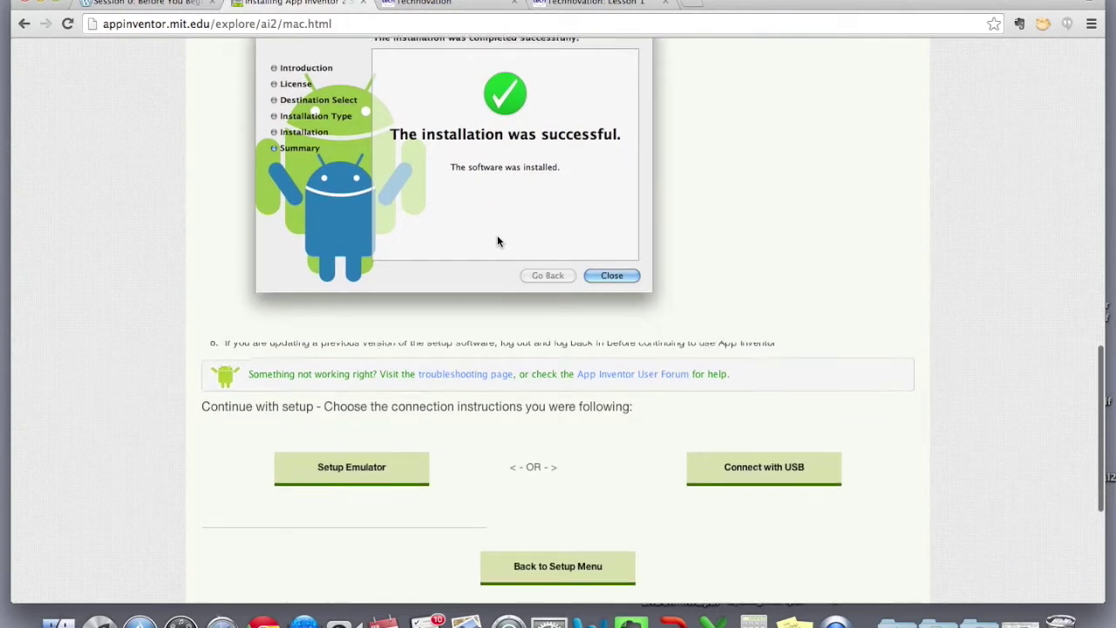
scroll(497, 242, "down", 1)
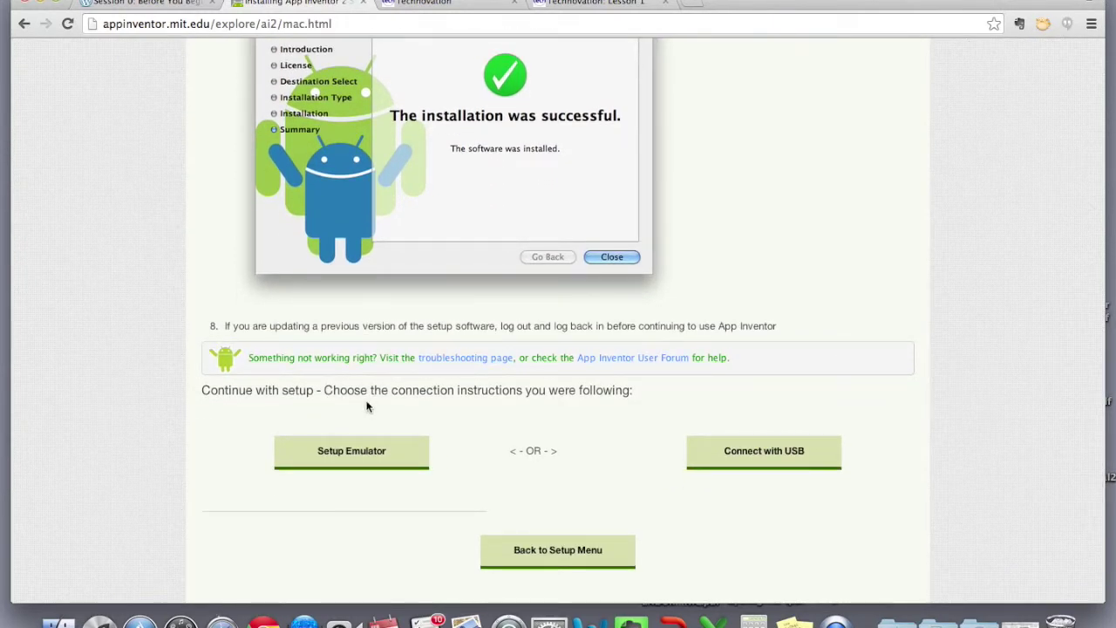
Return to the emulator setup page, then open App Inventor 2 with Create and reload its stalled tab
left_click(348, 457)
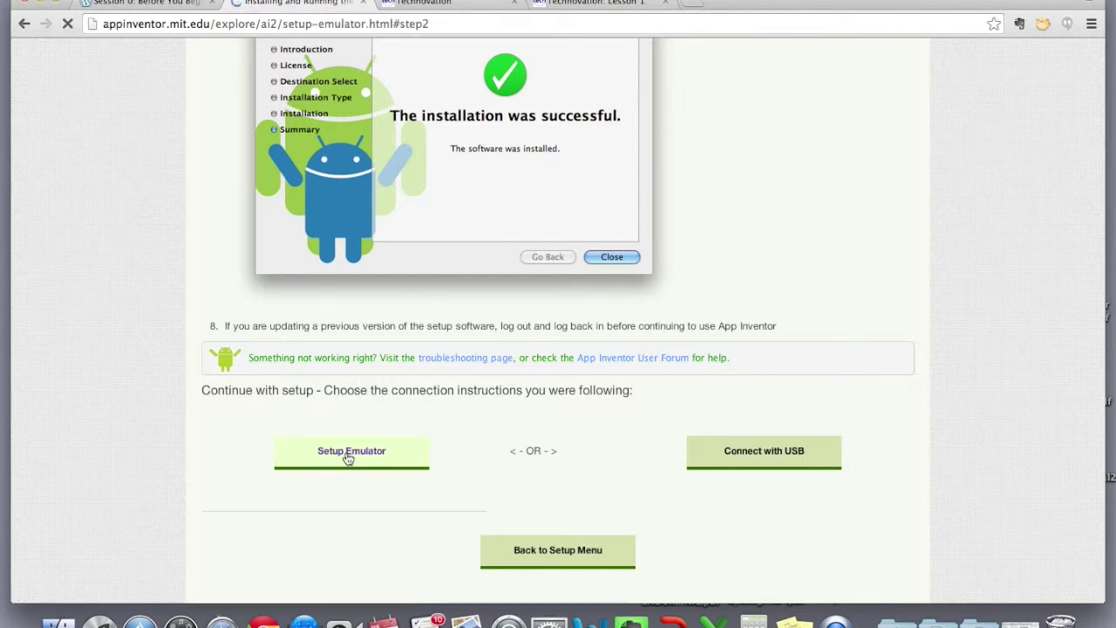
scroll(348, 456, "up", 10)
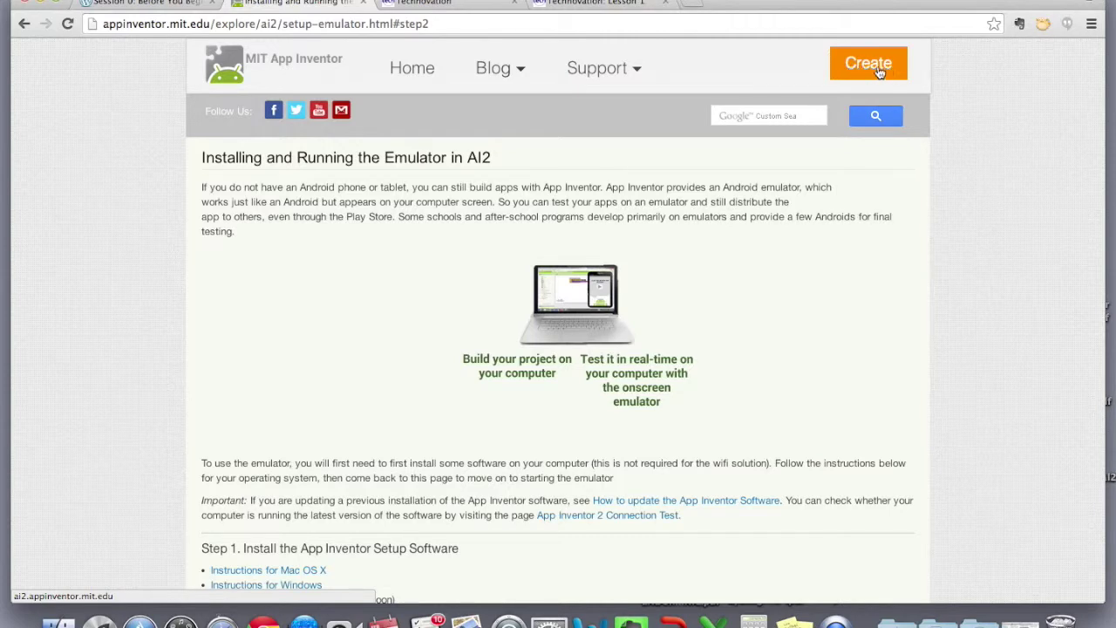
left_click(879, 71)
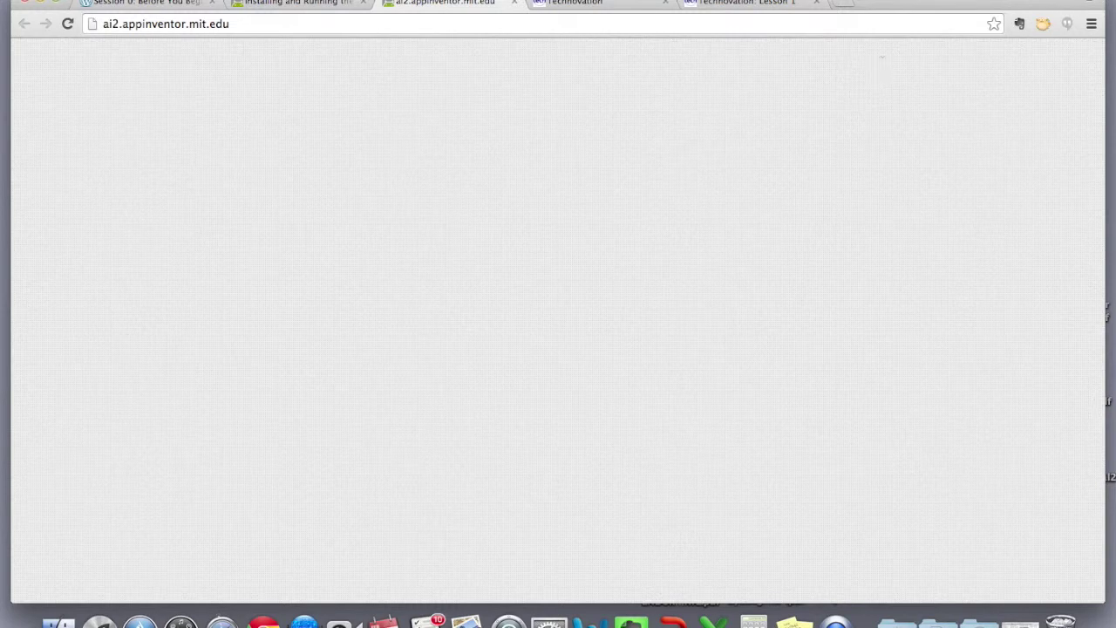
left_click(229, 21)
key("Return")
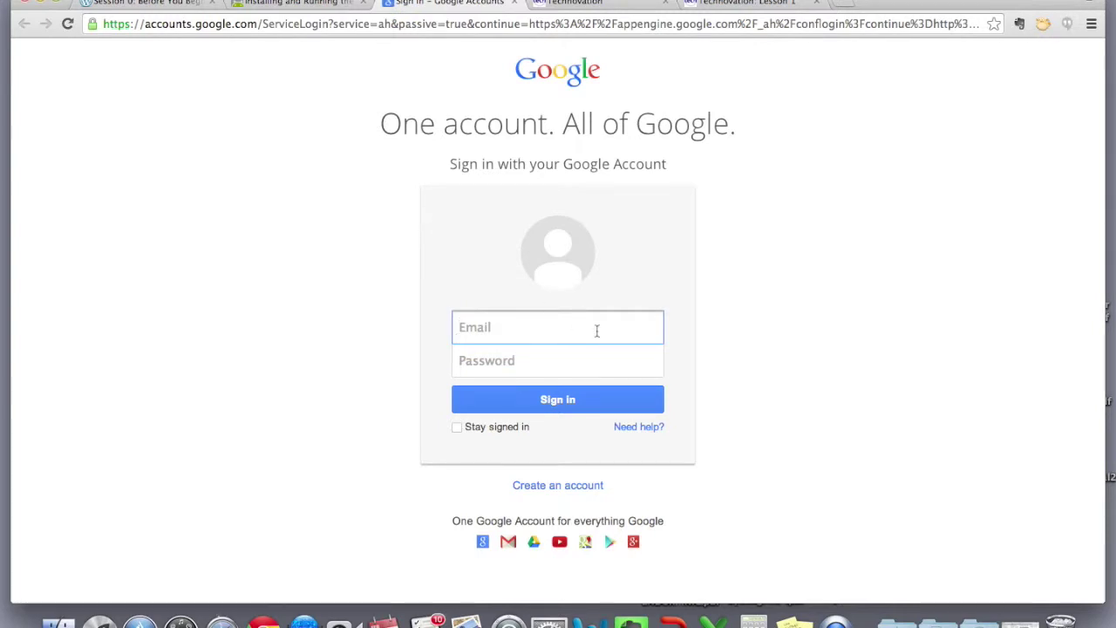
Sign in with the suggested Google account and its password, then postpone the survey and dismiss the welcome message
key("Down")
key("Return")
left_click(555, 356)
type("••••••••")
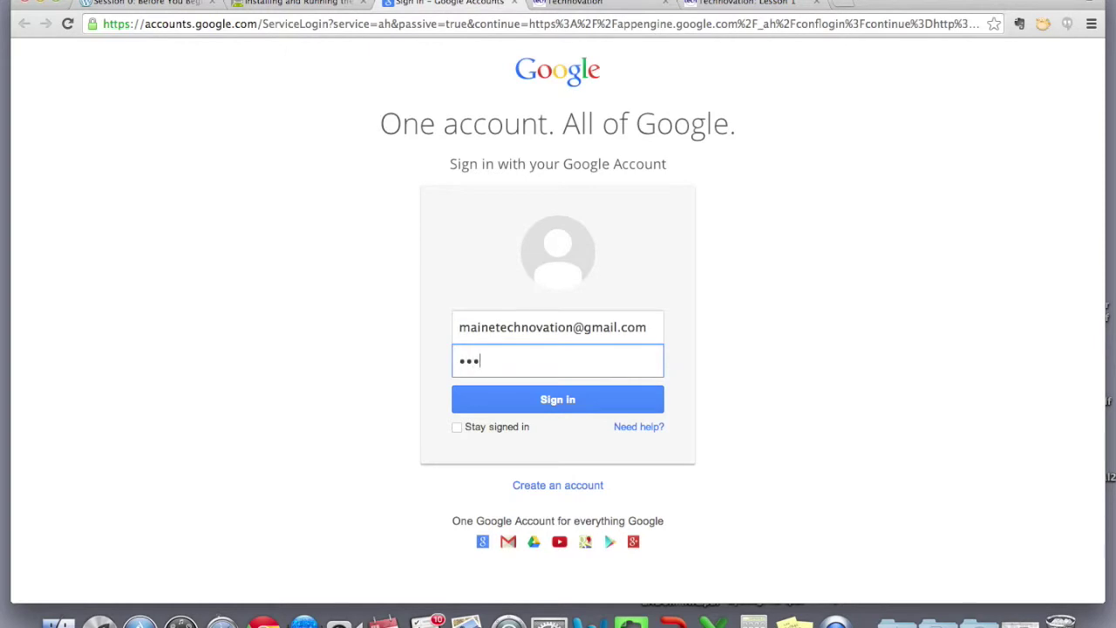
key("Return")
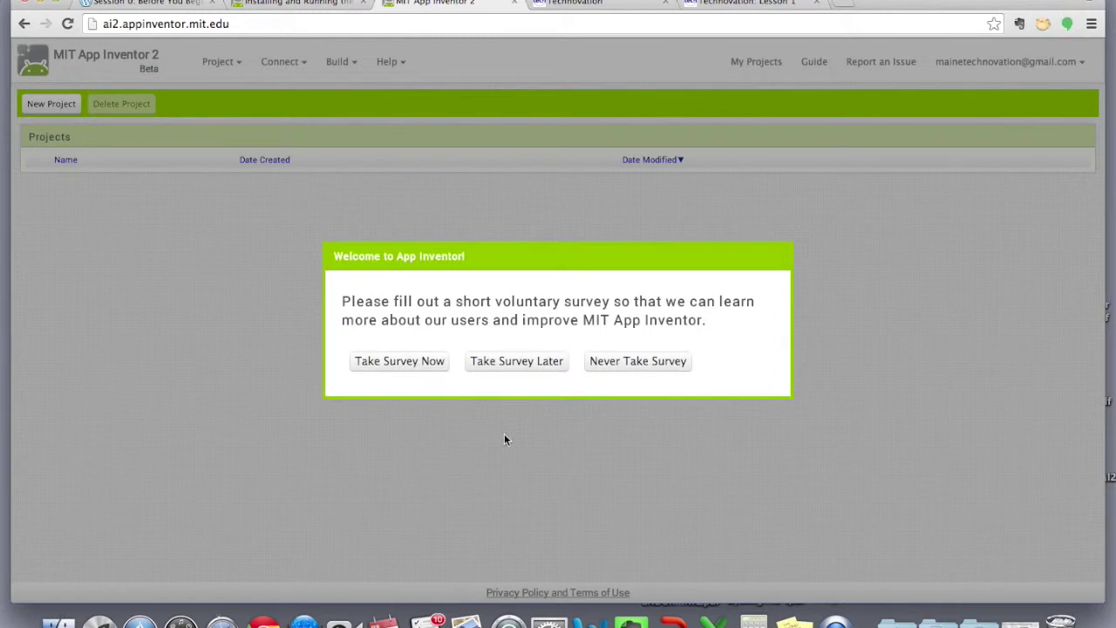
left_click(510, 361)
left_click(450, 502)
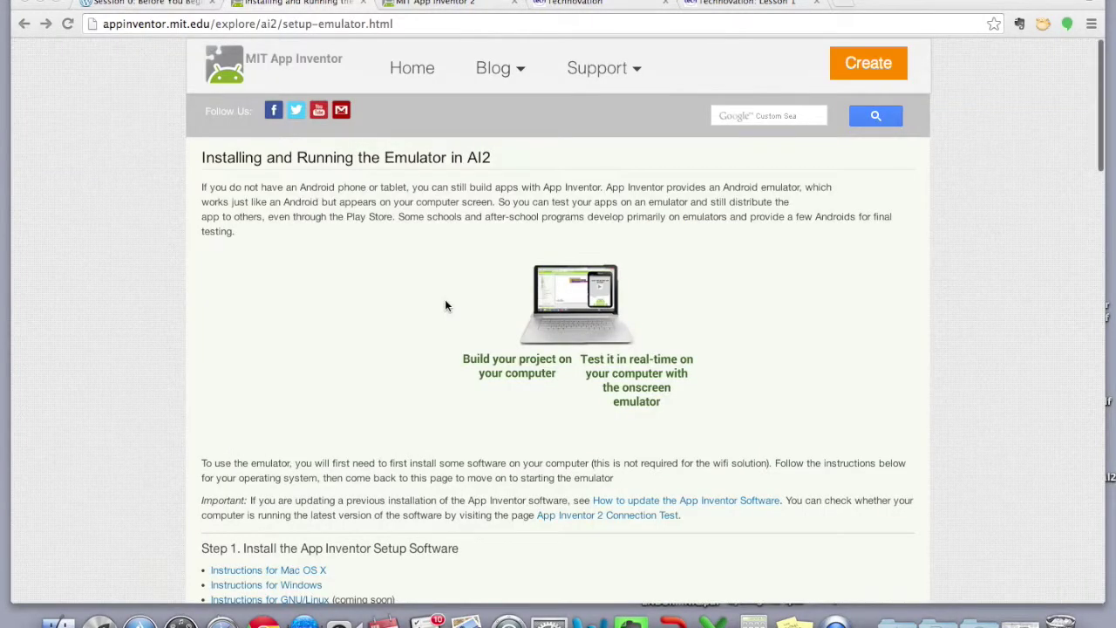
Read through the Windows setup-software instructions, then continue to Step 2 of the emulator setup page
scroll(445, 305, "down", 3)
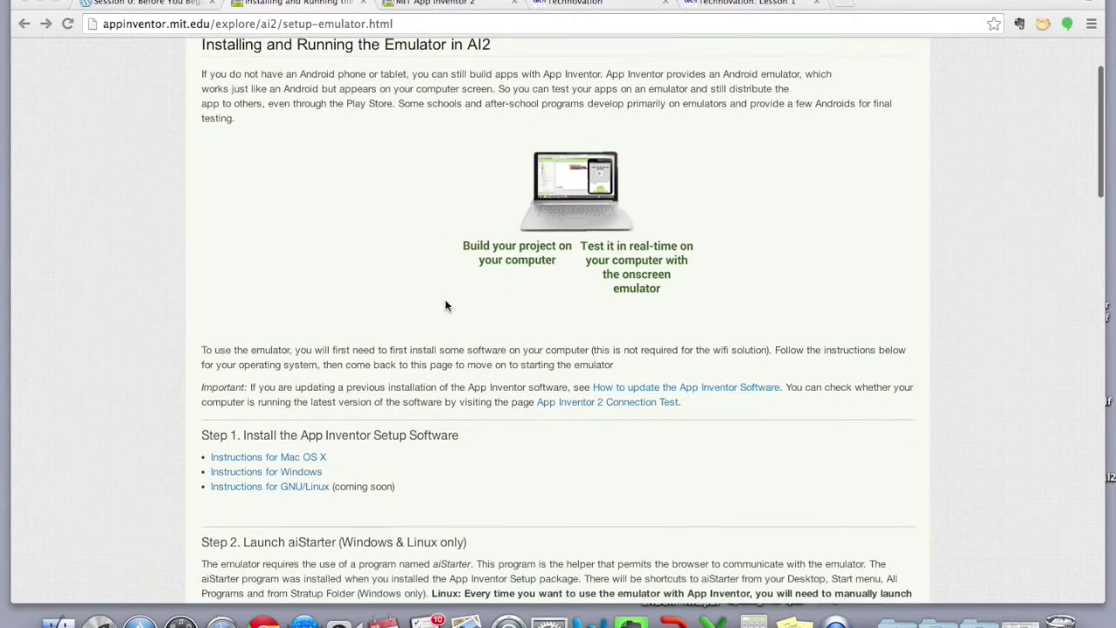
left_click(296, 472)
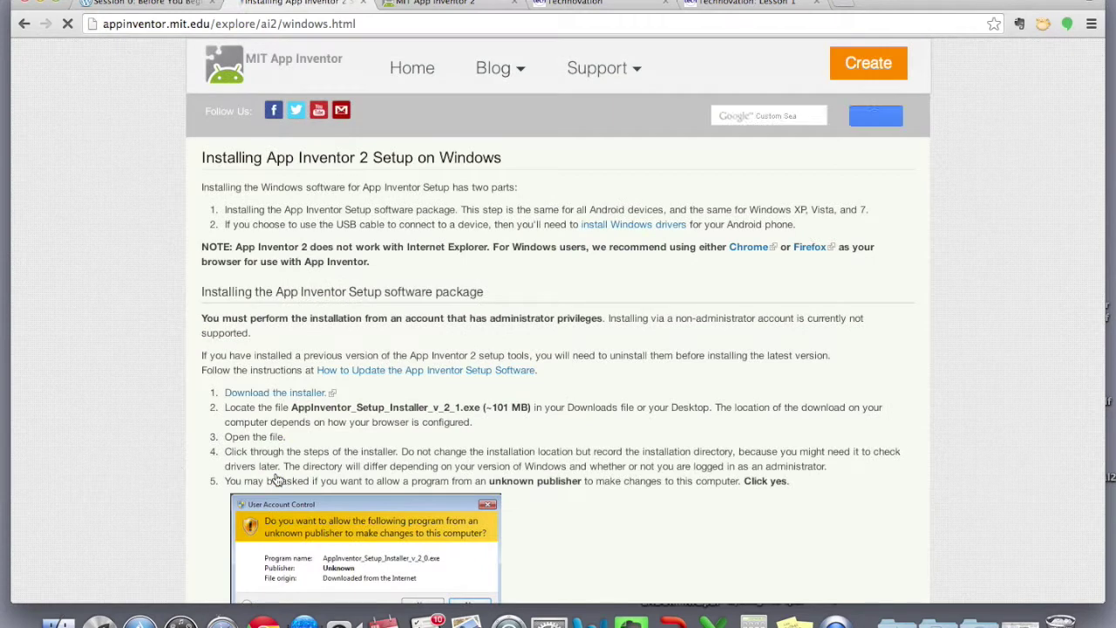
scroll(682, 350, "down", 1)
scroll(682, 350, "down", 1)
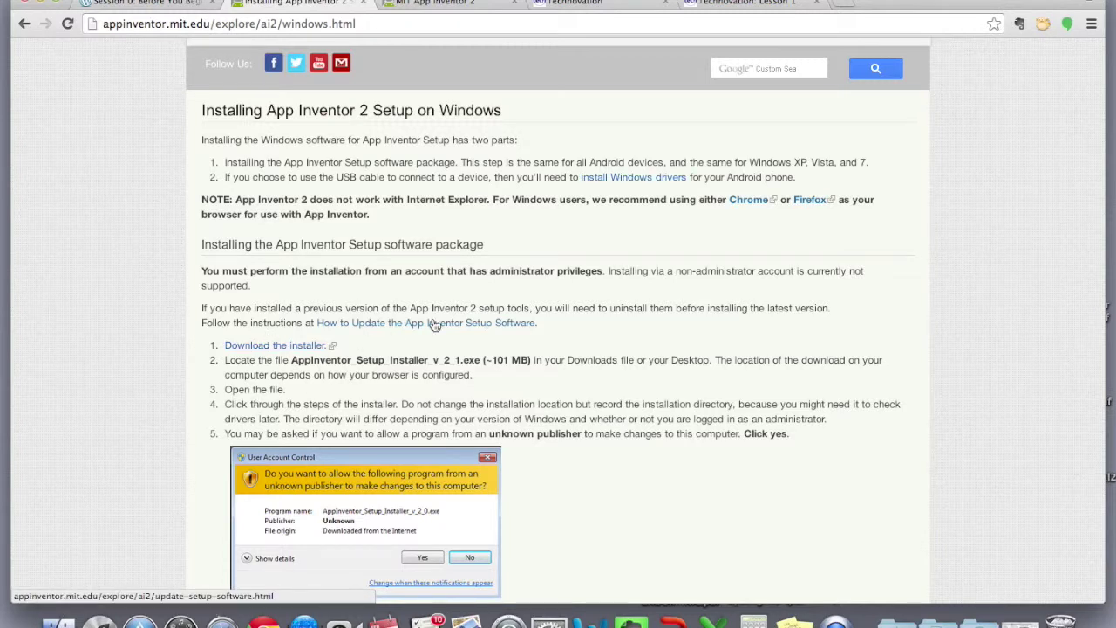
scroll(429, 324, "down", 4)
scroll(433, 320, "down", 5)
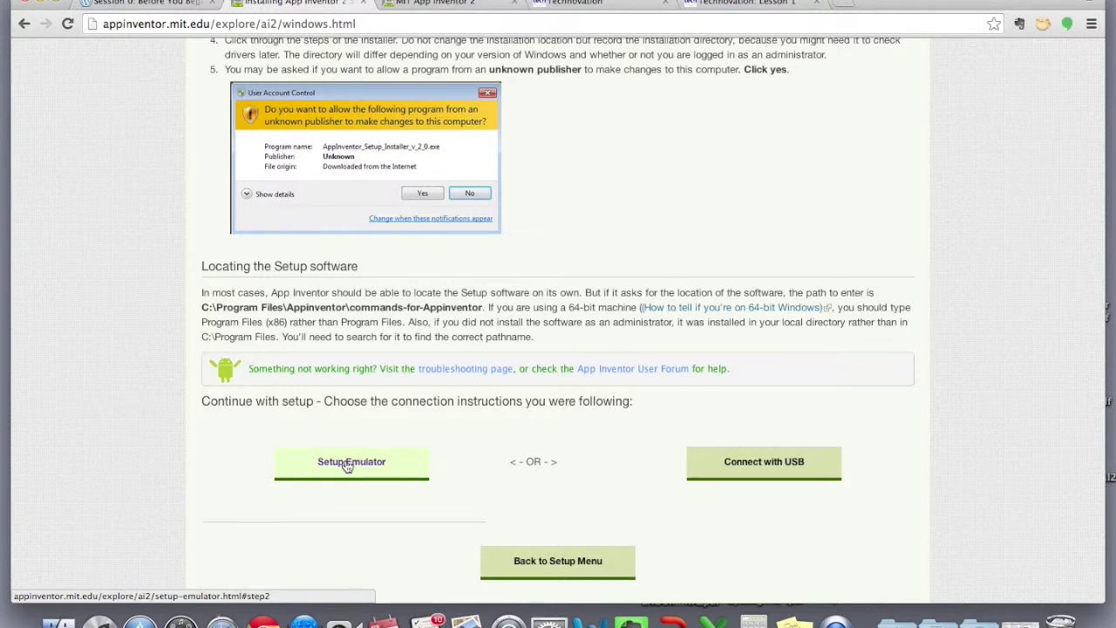
left_click(347, 465)
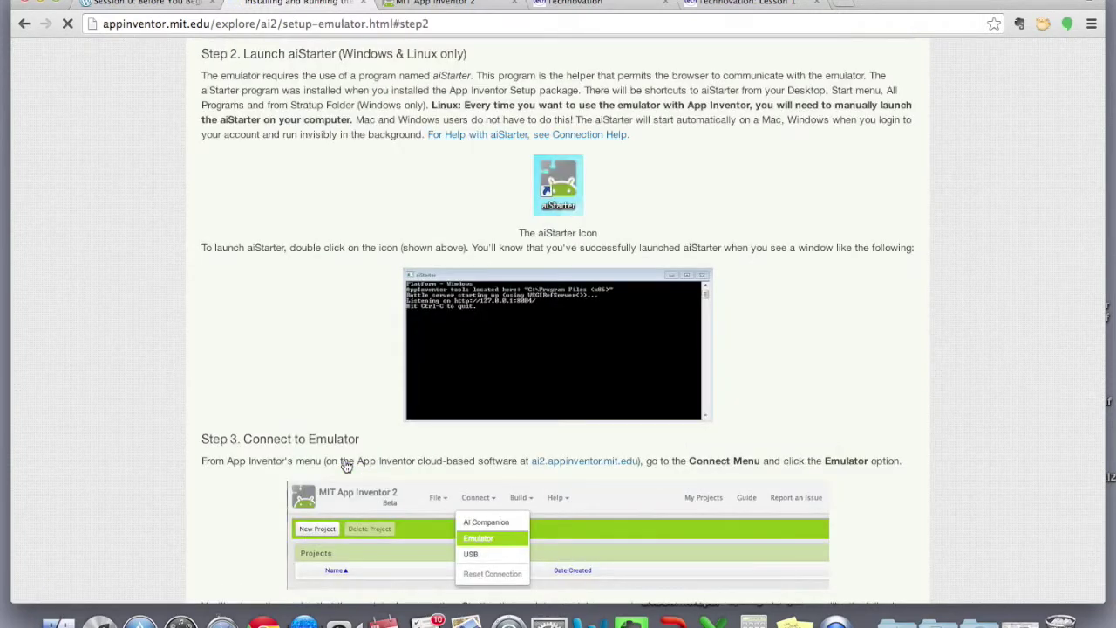
left_click_drag(204, 54, 480, 60)
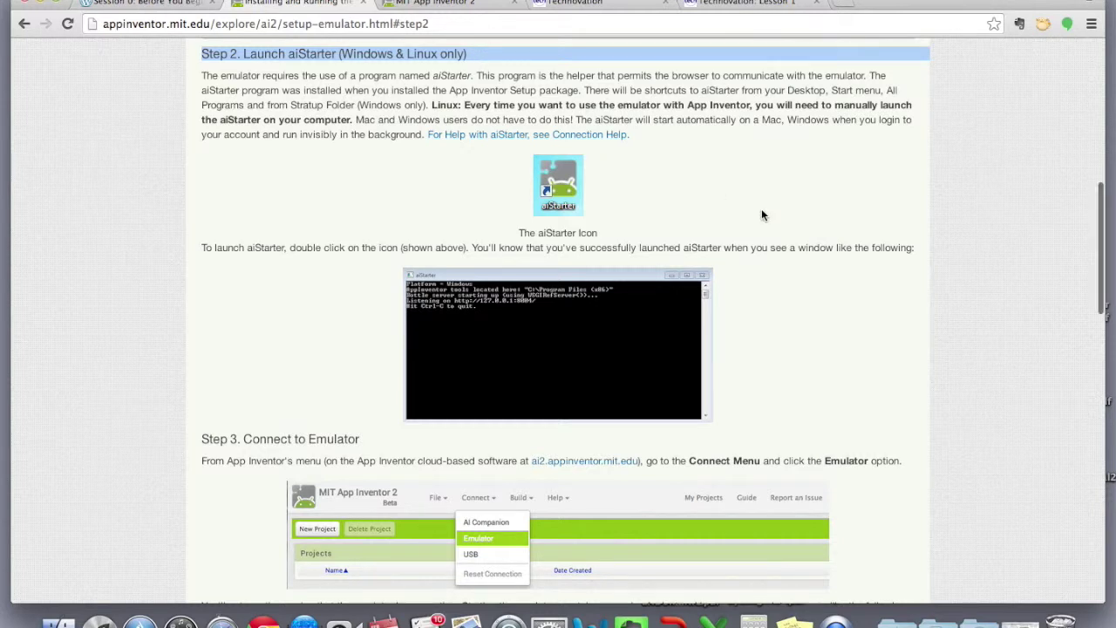
scroll(761, 215, "up", 10)
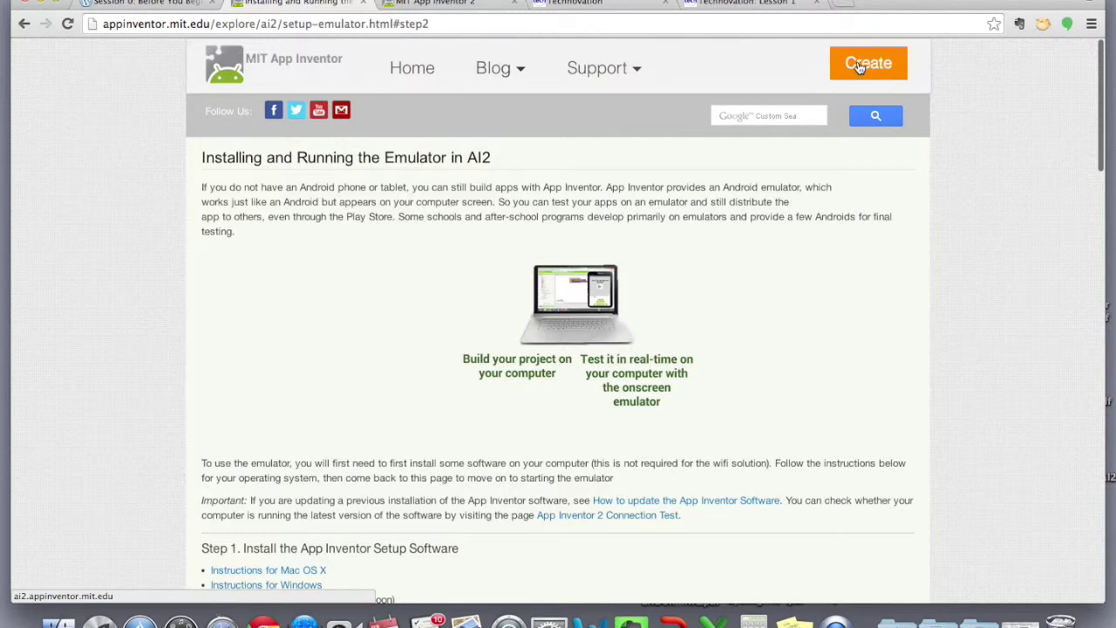
scroll(680, 227, "down", 10)
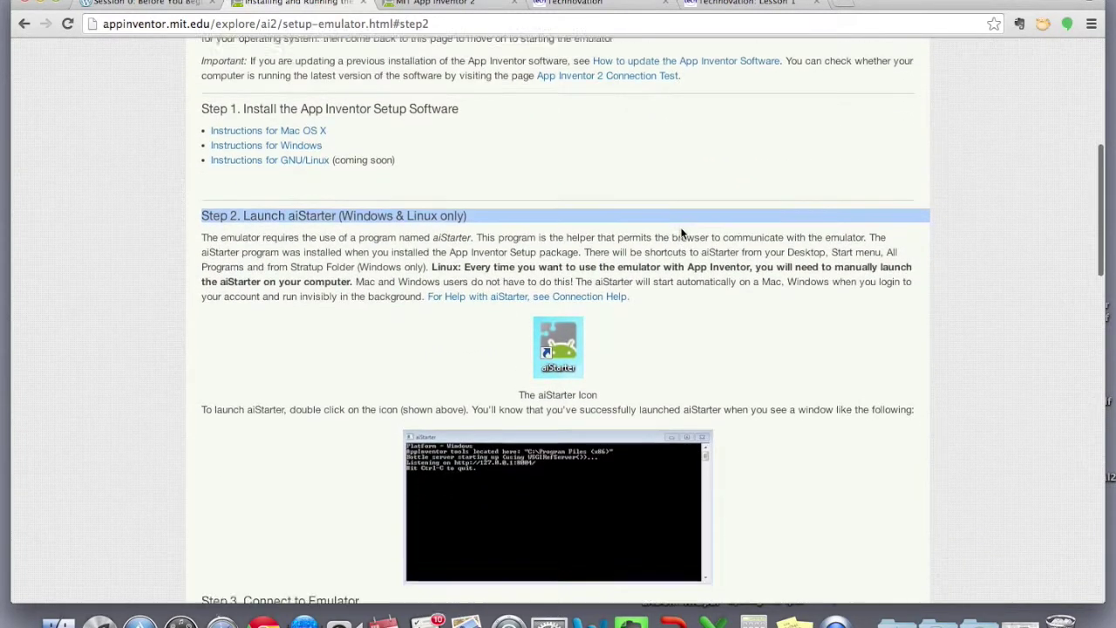
scroll(682, 233, "down", 2)
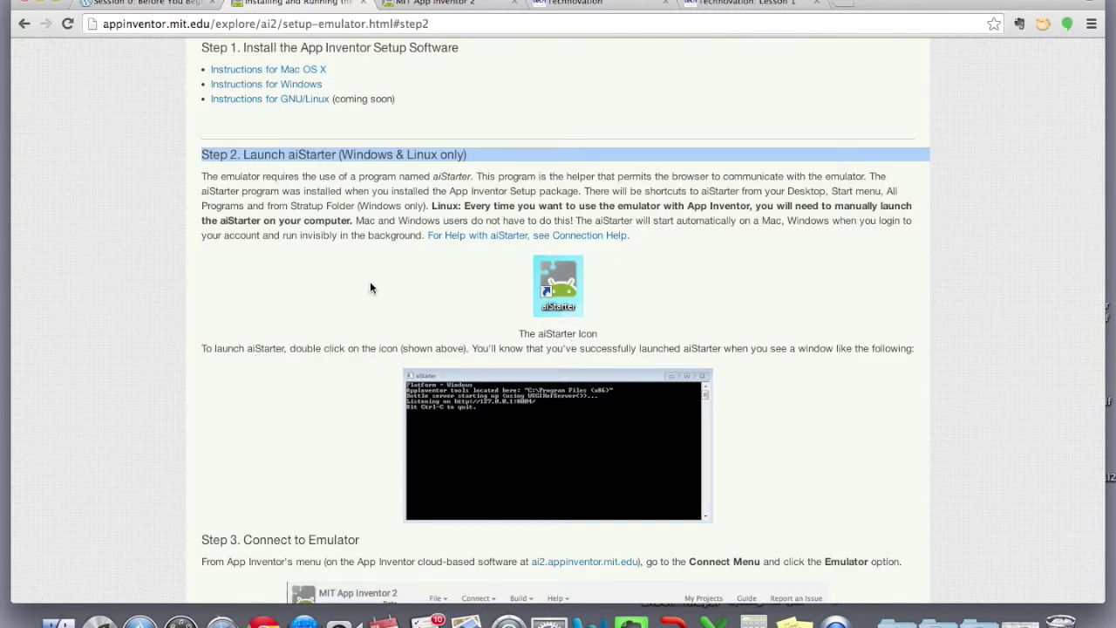
scroll(370, 287, "down", 3)
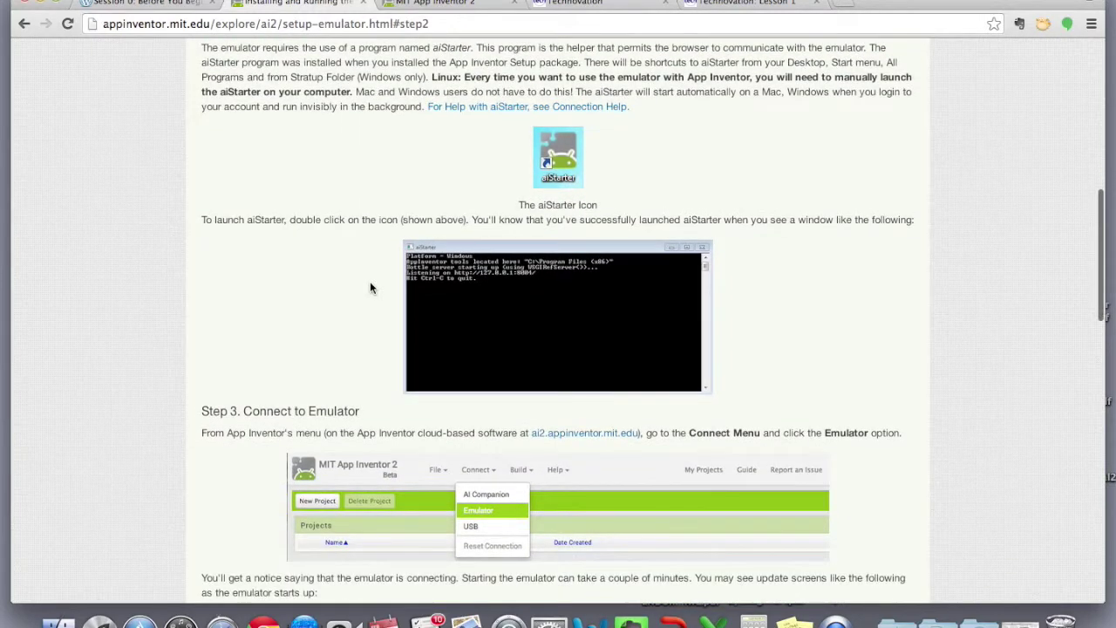
scroll(369, 288, "up", 2)
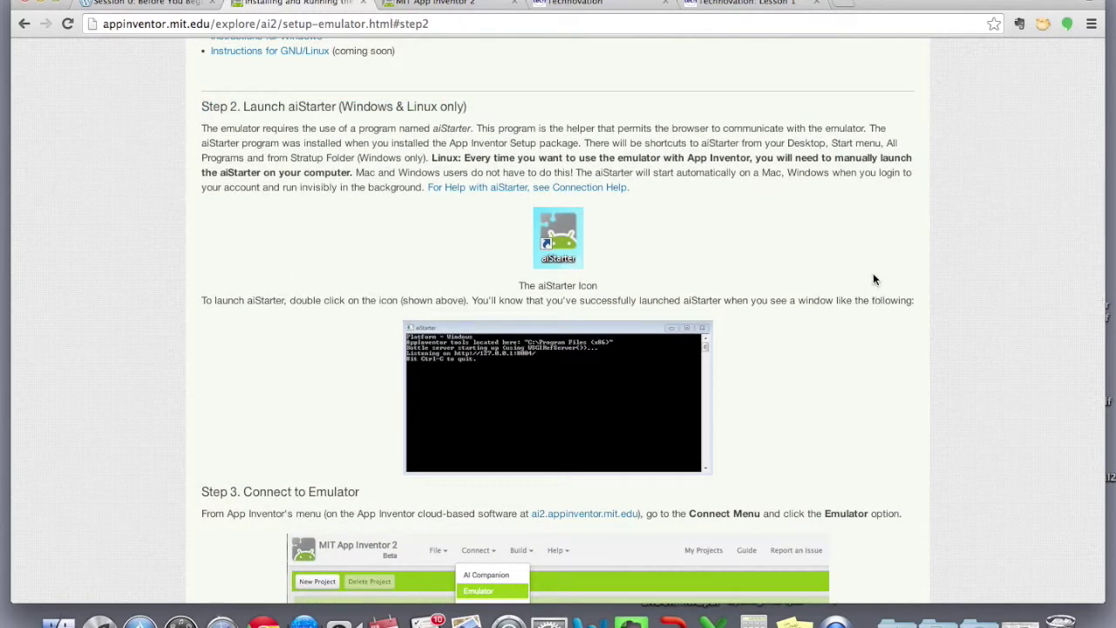
scroll(875, 279, "up", 10)
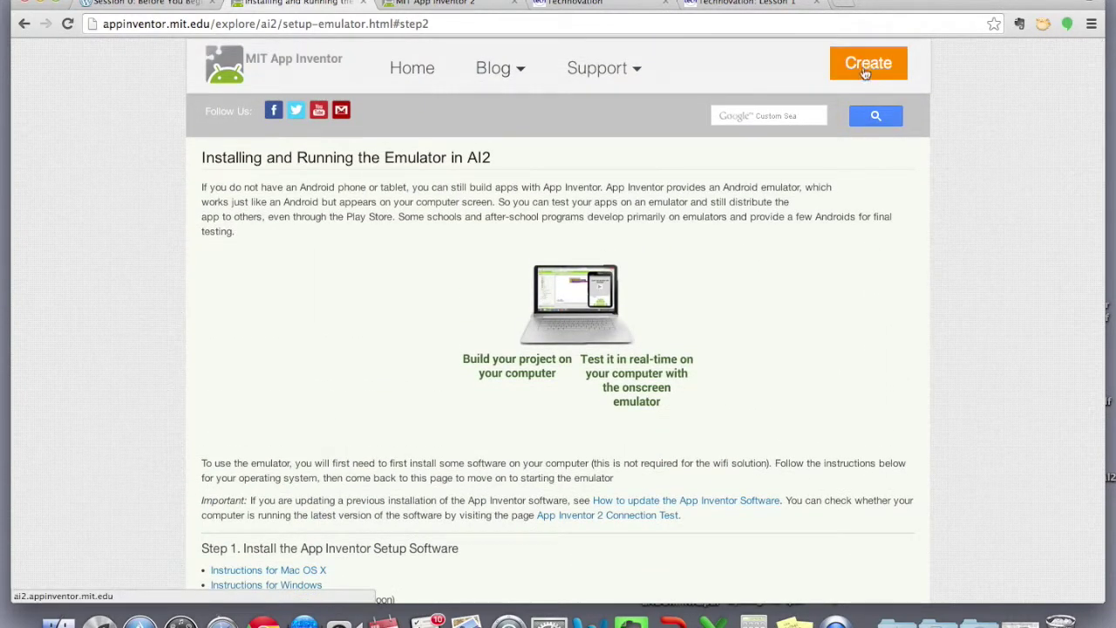
Open the App Inventor 2 builder with Create, choose Take Survey Later and continue past the welcome dialog
left_click(866, 65)
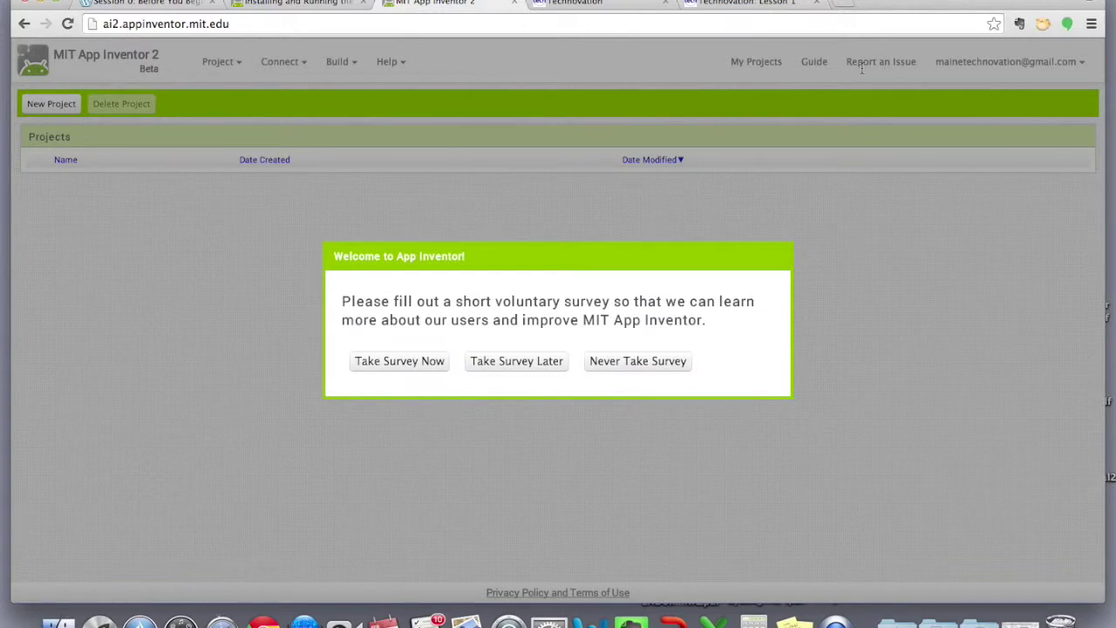
left_click(512, 361)
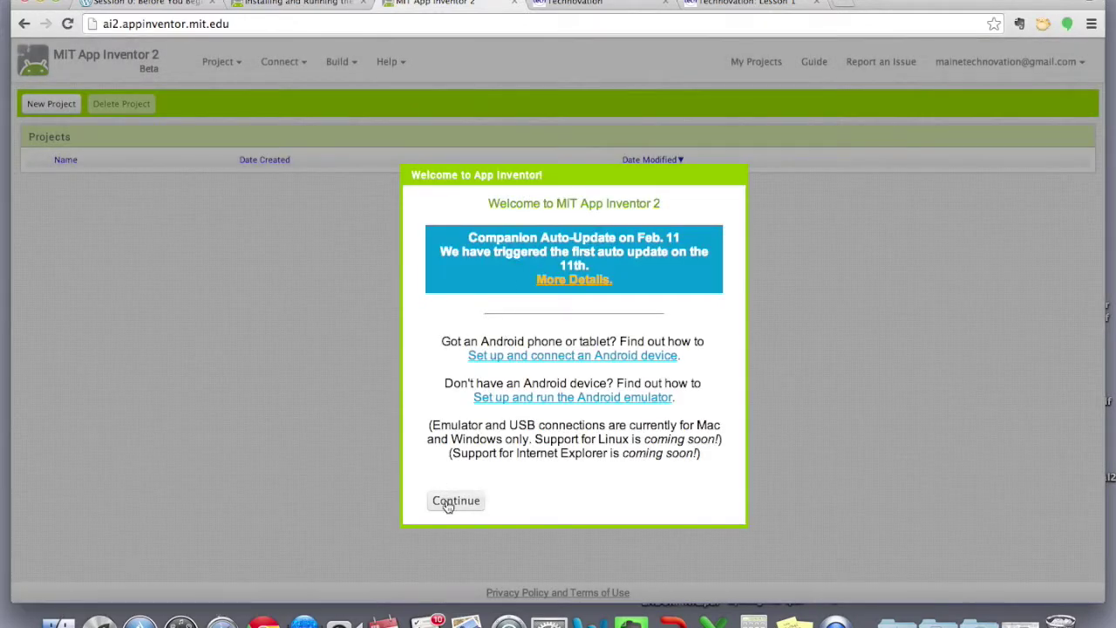
left_click(445, 499)
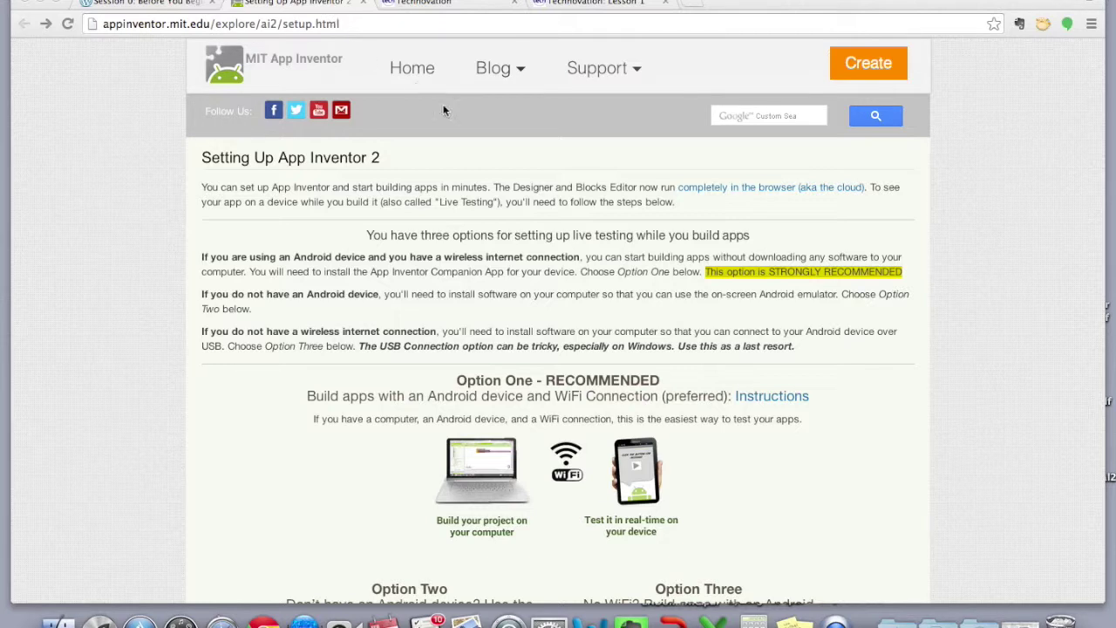
Launch the App Inventor 2 builder again, defer the survey and continue to the empty projects note
scroll(666, 225, "down", 1)
scroll(666, 225, "up", 1)
scroll(666, 225, "down", 2)
scroll(666, 225, "up", 2)
left_click(868, 64)
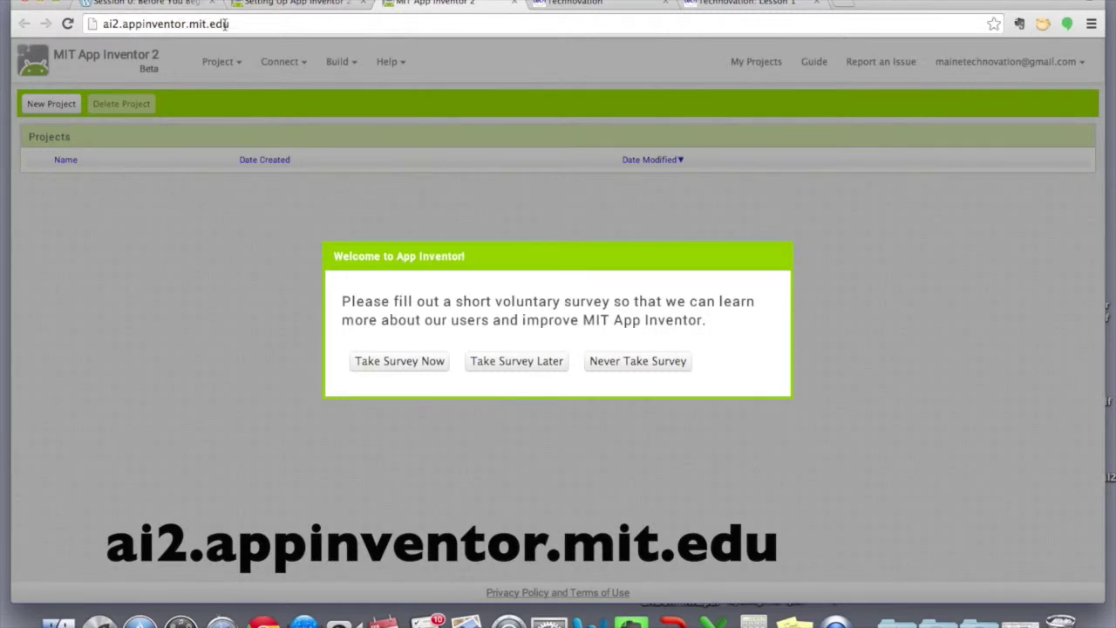
left_click(527, 368)
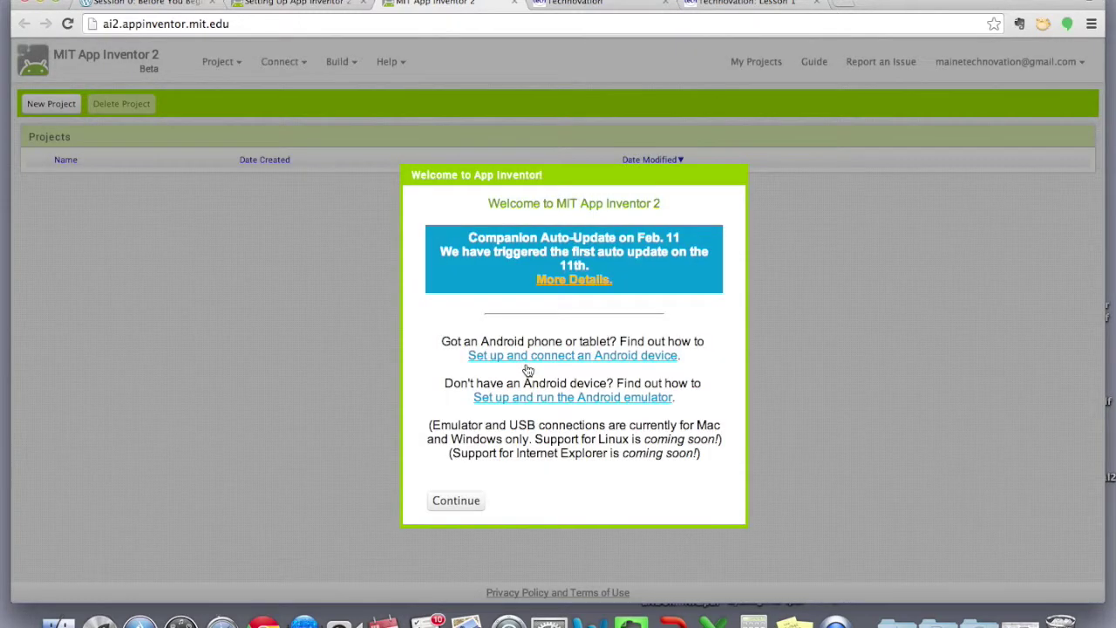
left_click(467, 504)
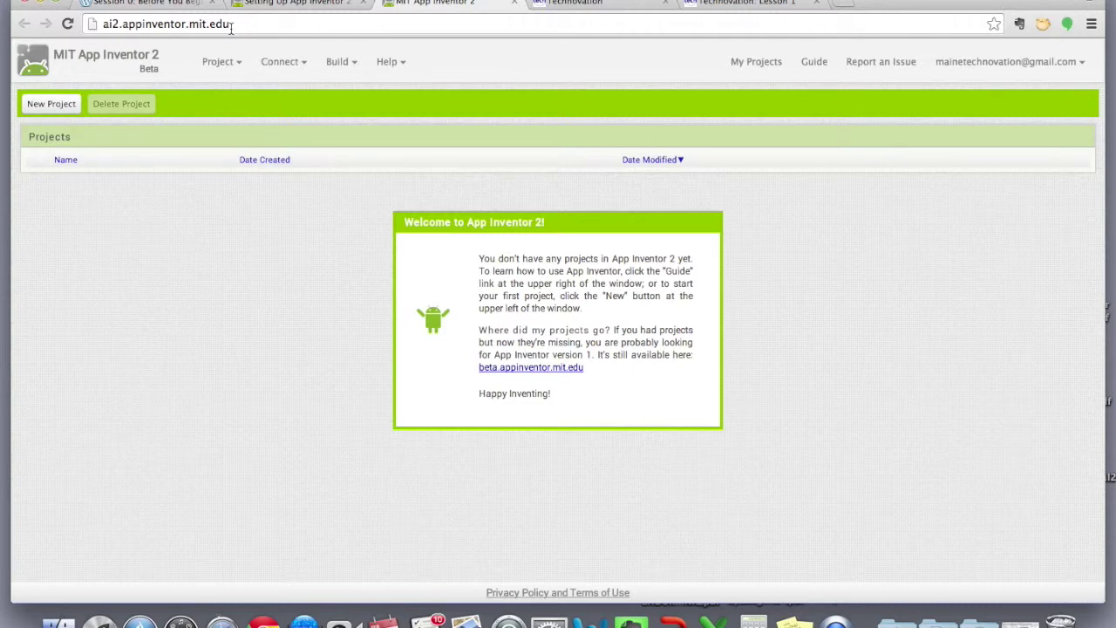
On the Setting Up App Inventor 2 guide, read the Option One WiFi companion instructions, then go back
left_click(271, 4)
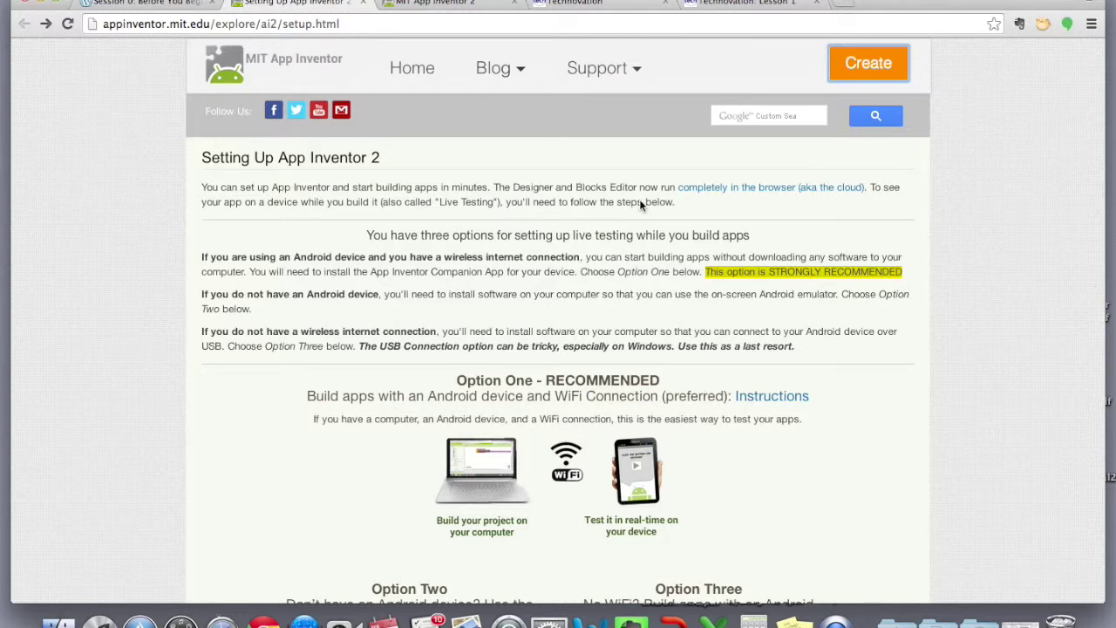
scroll(641, 200, "down", 5)
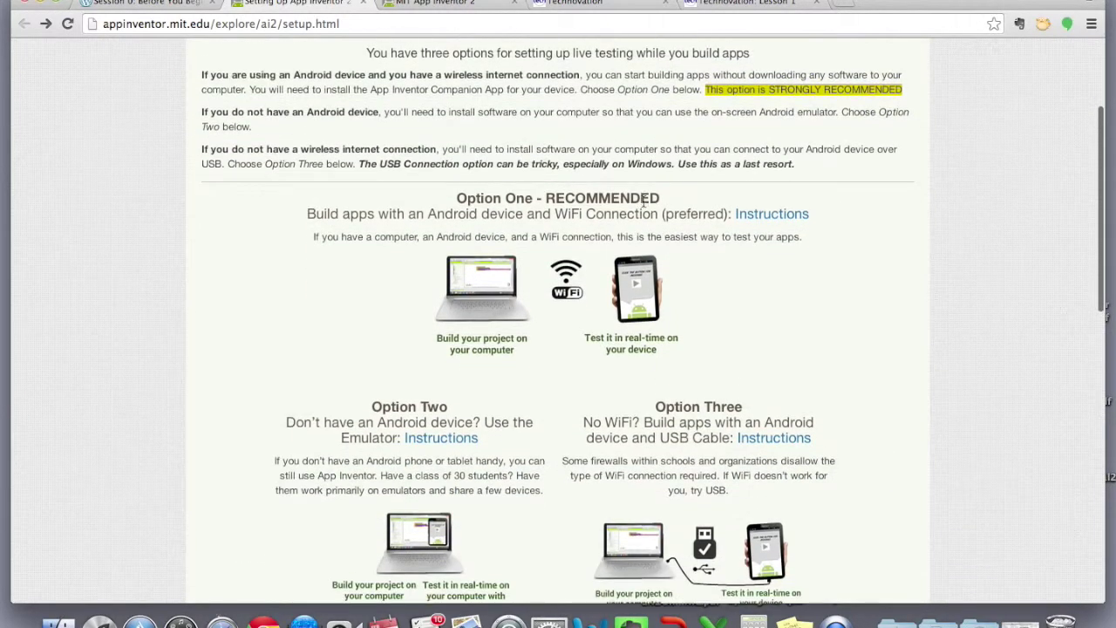
scroll(643, 200, "down", 2)
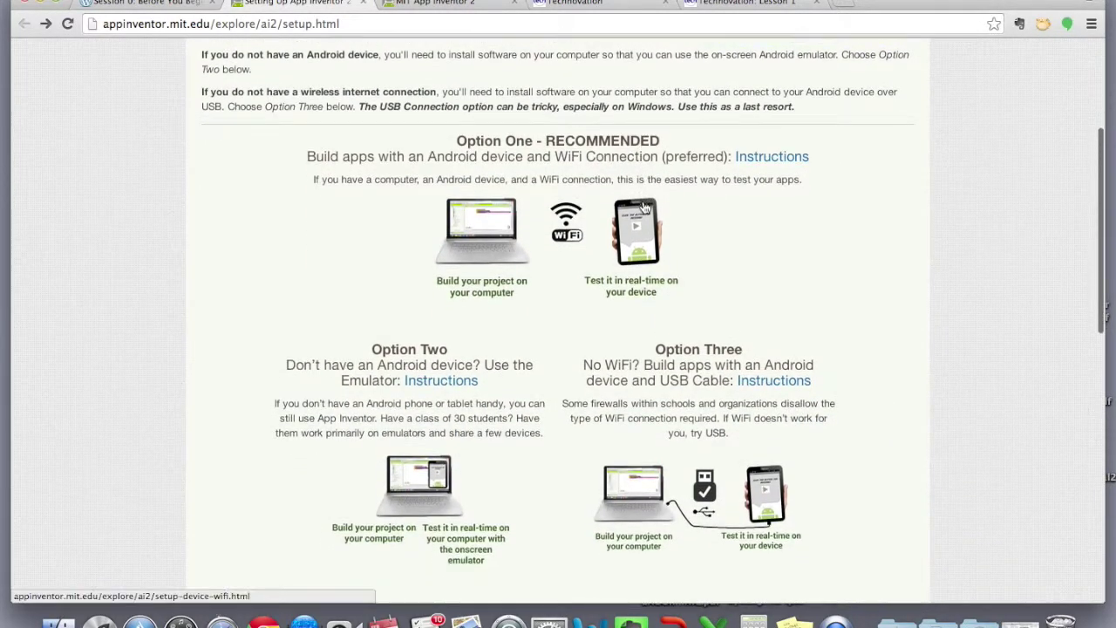
scroll(709, 220, "down", 1)
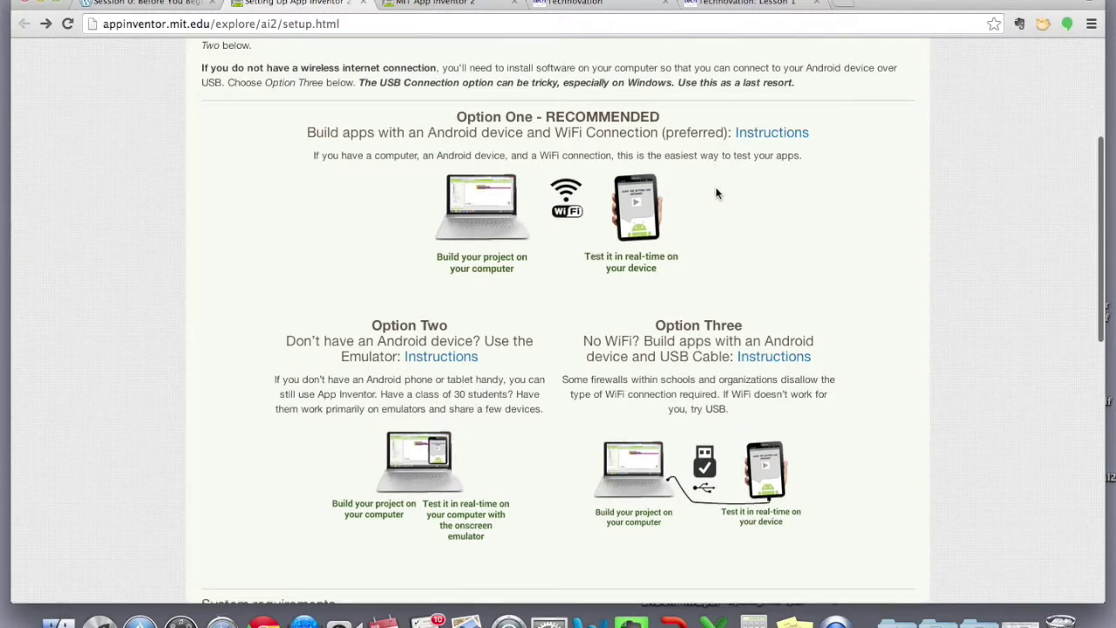
left_click(763, 139)
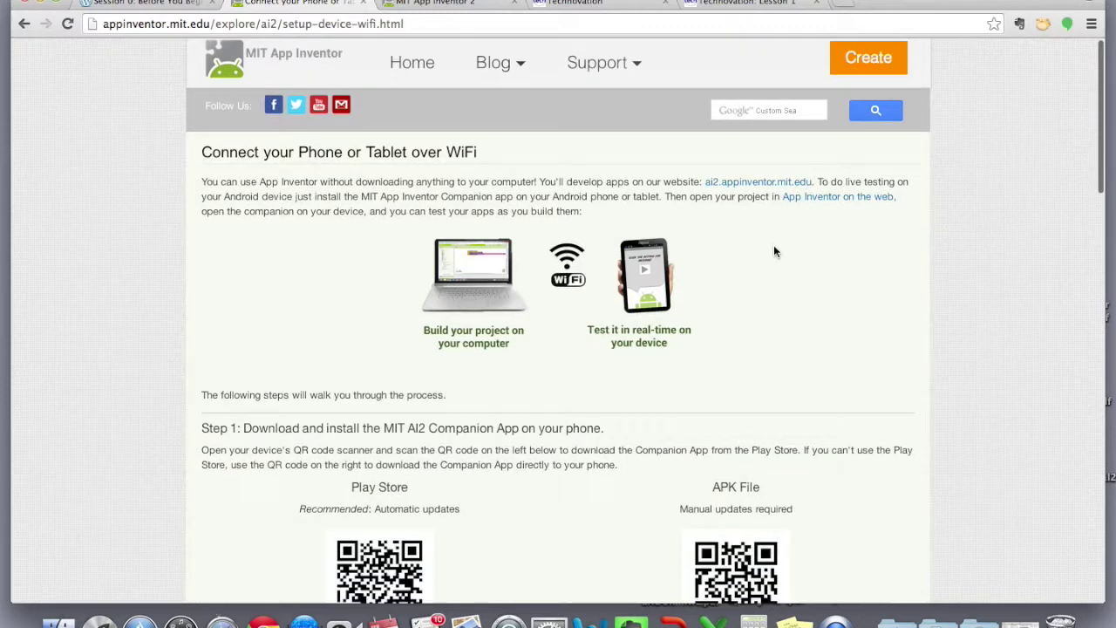
scroll(773, 251, "down", 10)
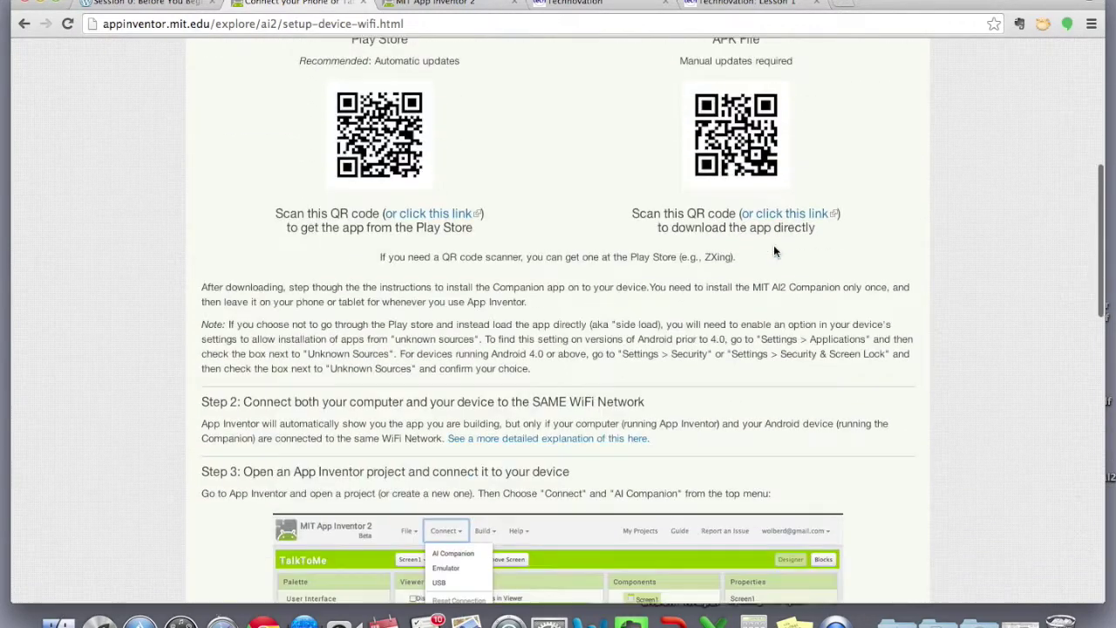
scroll(774, 251, "down", 7)
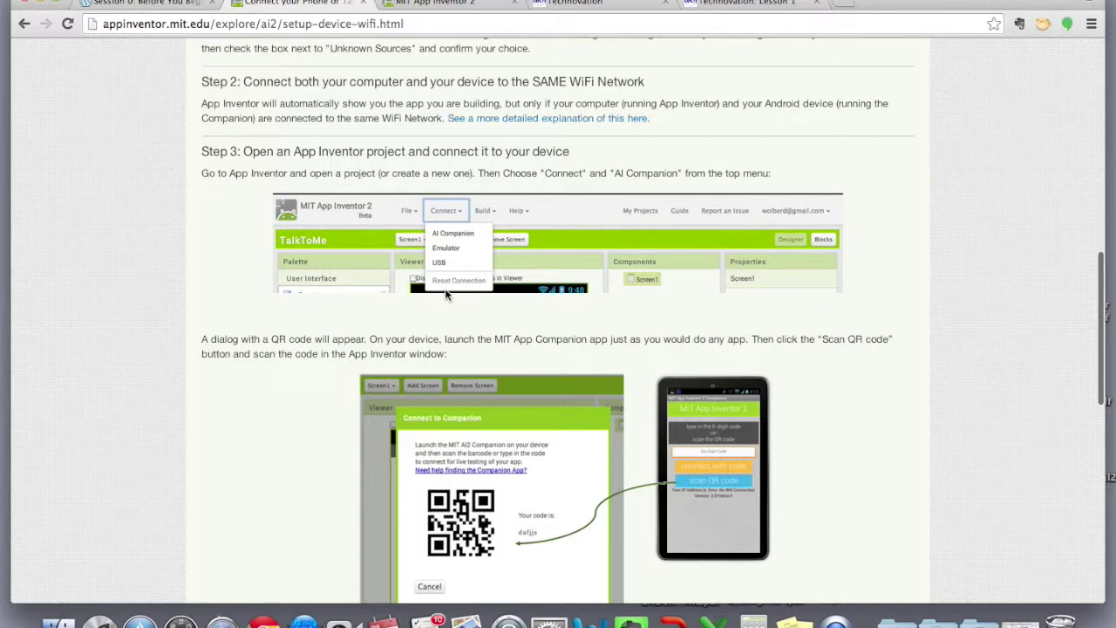
scroll(545, 327, "down", 2)
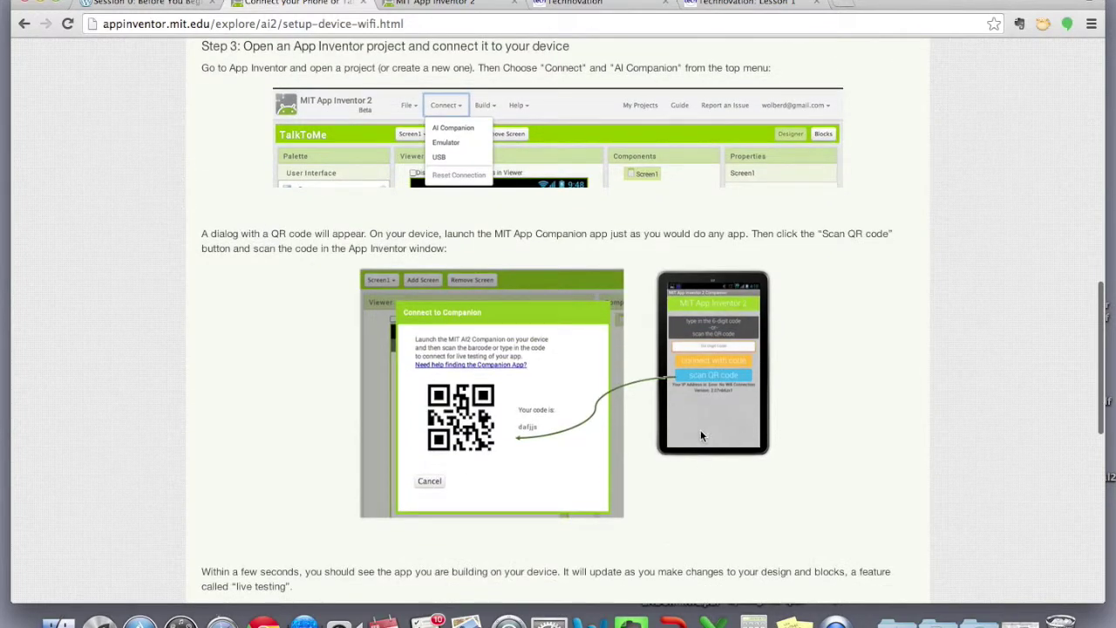
left_click(24, 28)
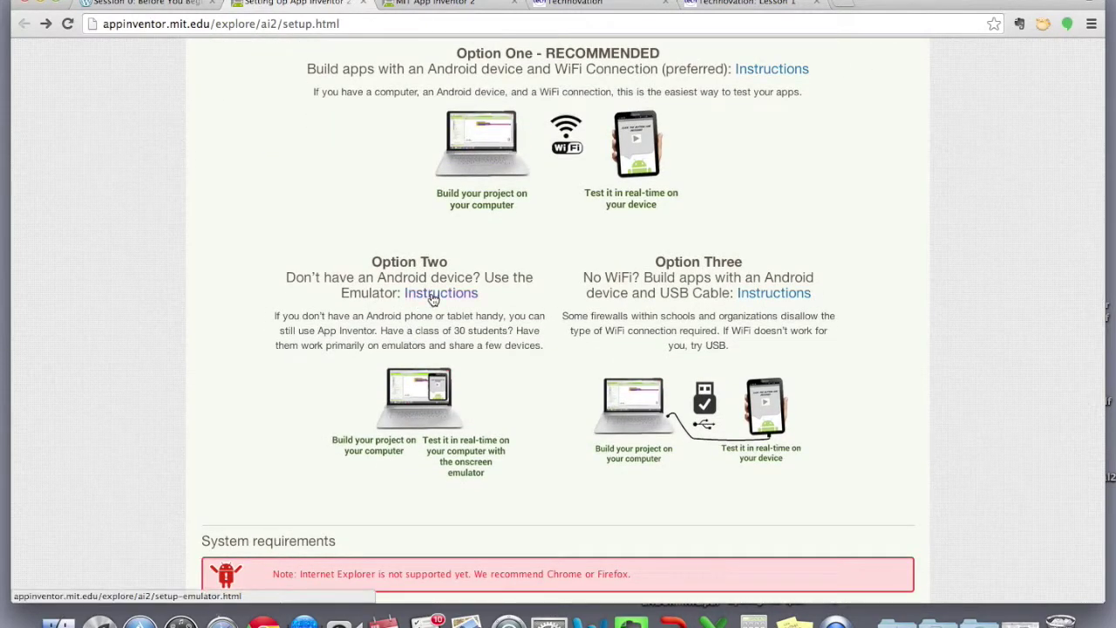
left_click(433, 299)
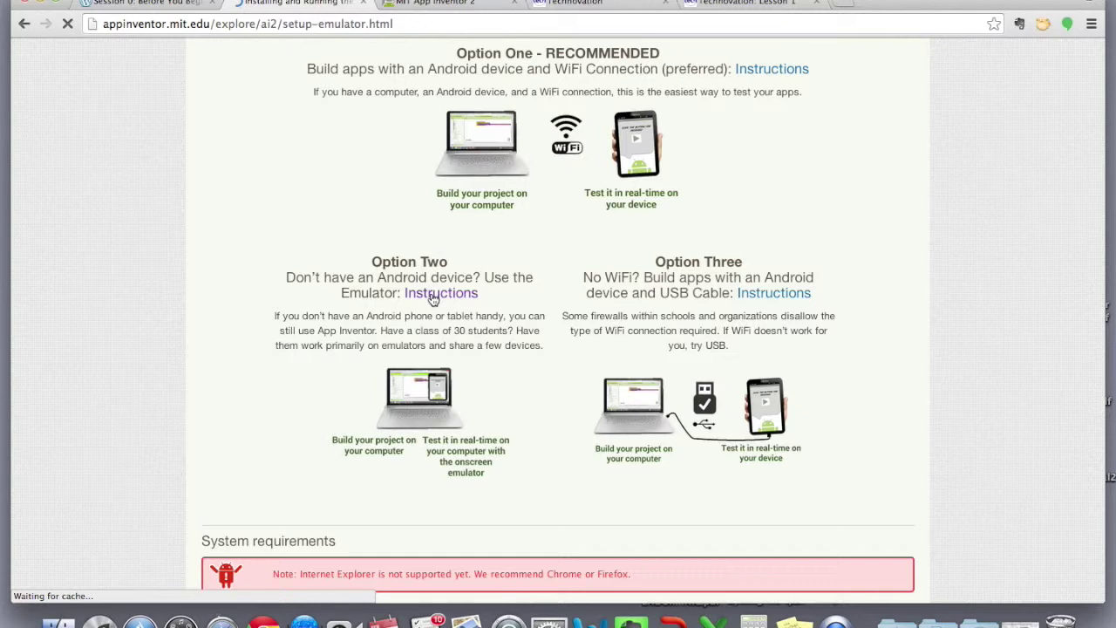
scroll(444, 305, "down", 15)
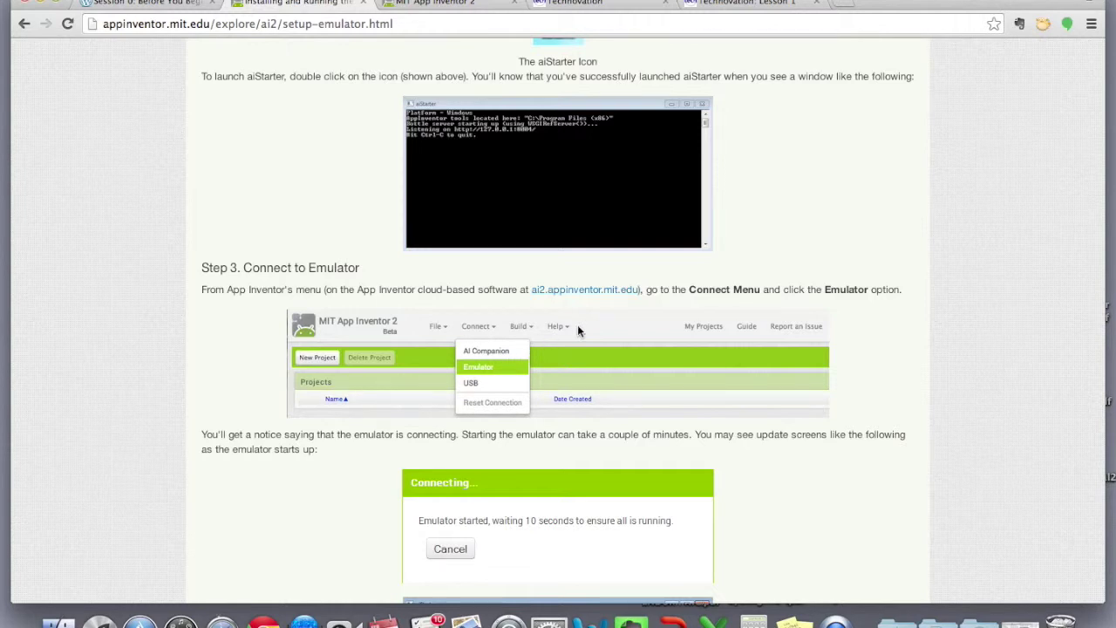
scroll(538, 420, "down", 12)
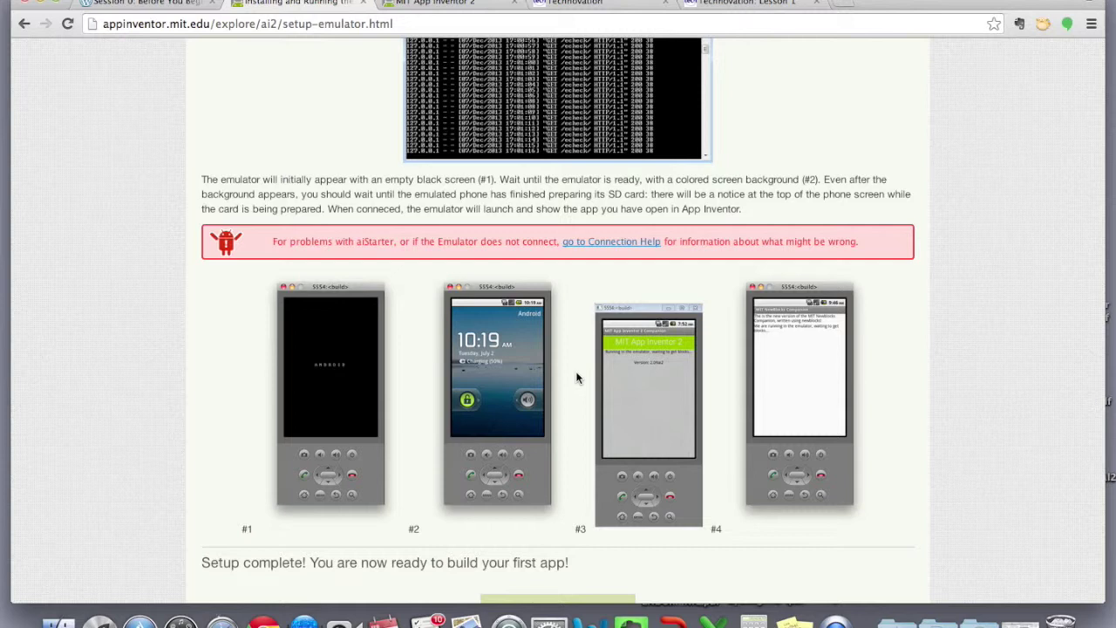
scroll(577, 377, "up", 15)
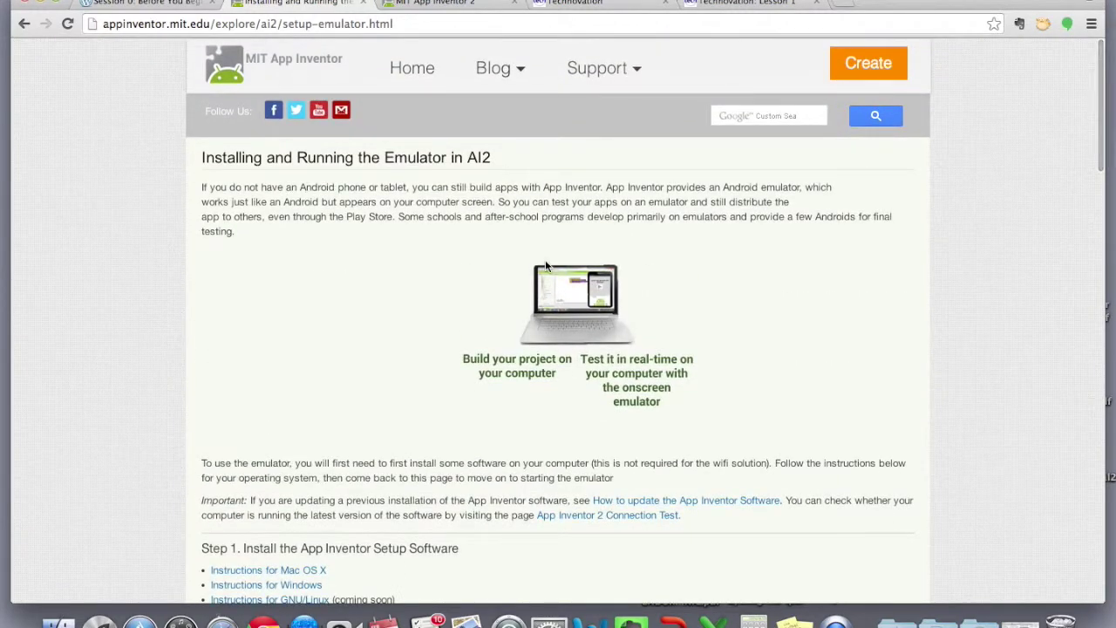
left_click(25, 24)
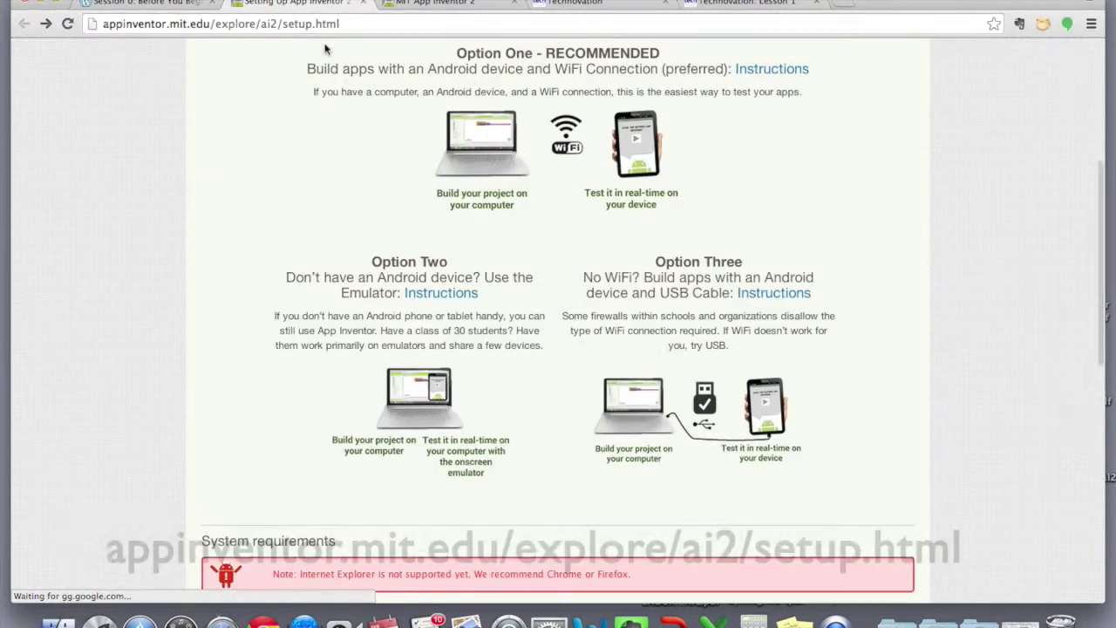
Open App Inventor 2 via the 'completely in the browser' link, defer the survey and continue past the welcome dialog
scroll(369, 55, "up", 10)
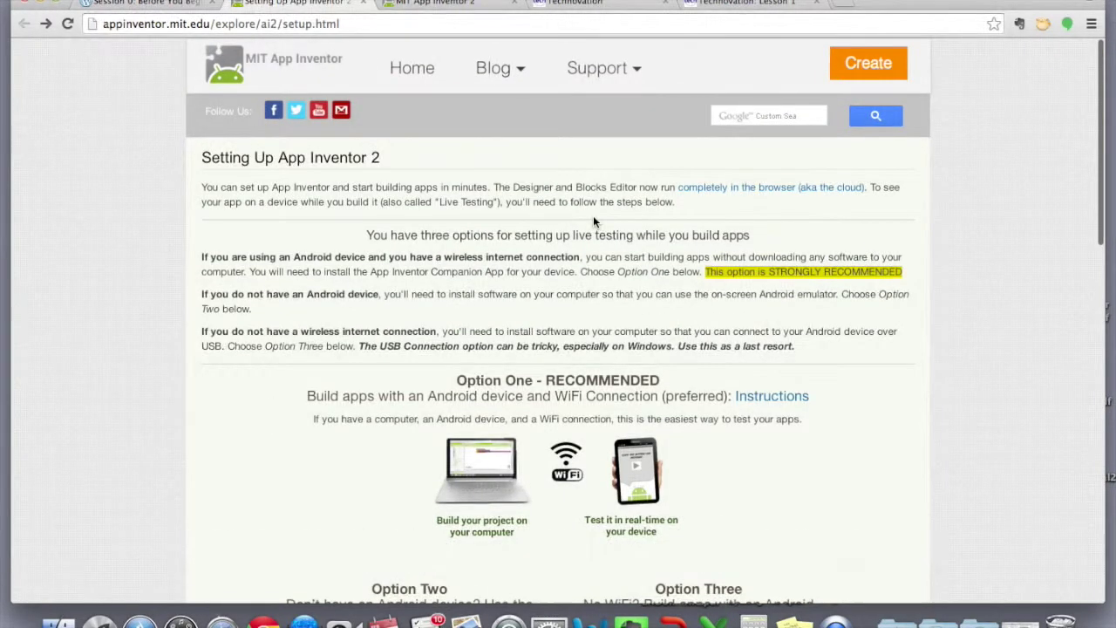
left_click(751, 195)
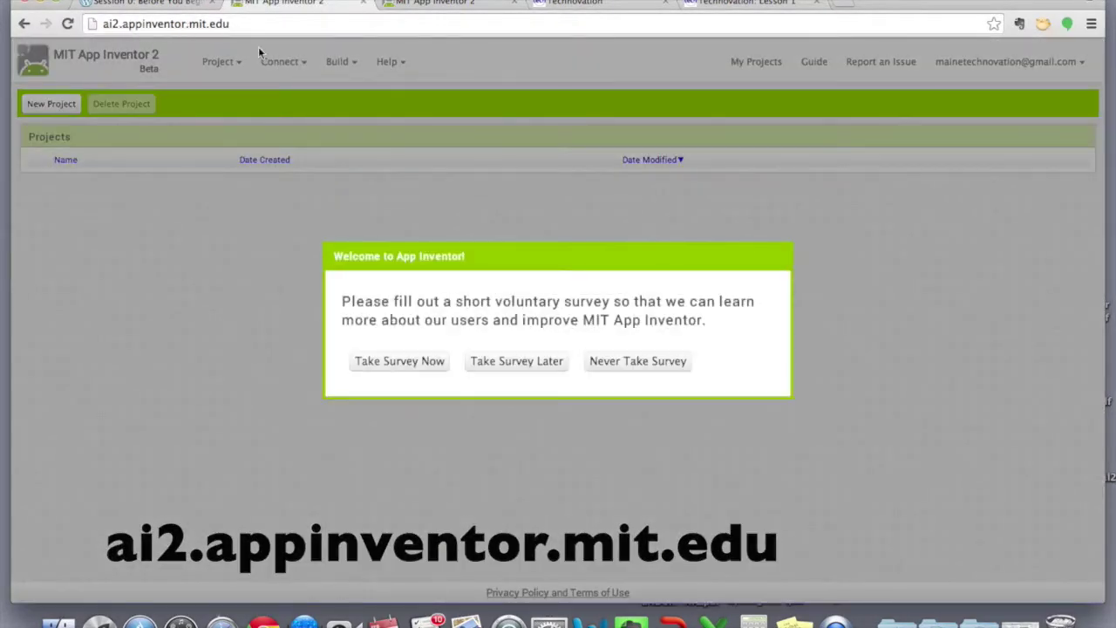
left_click(540, 363)
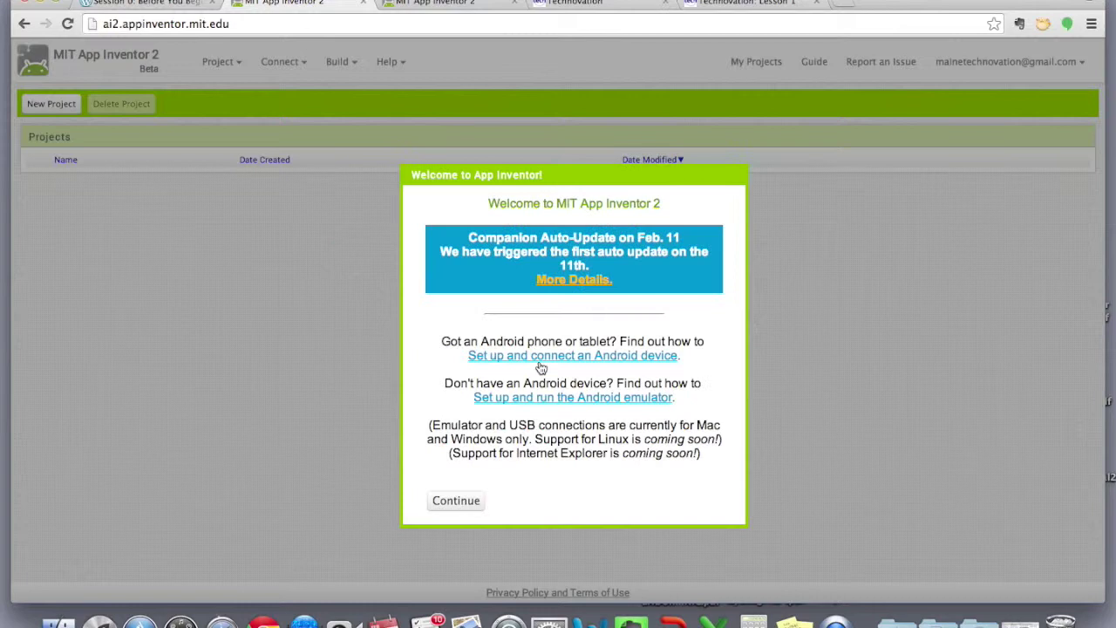
left_click(454, 501)
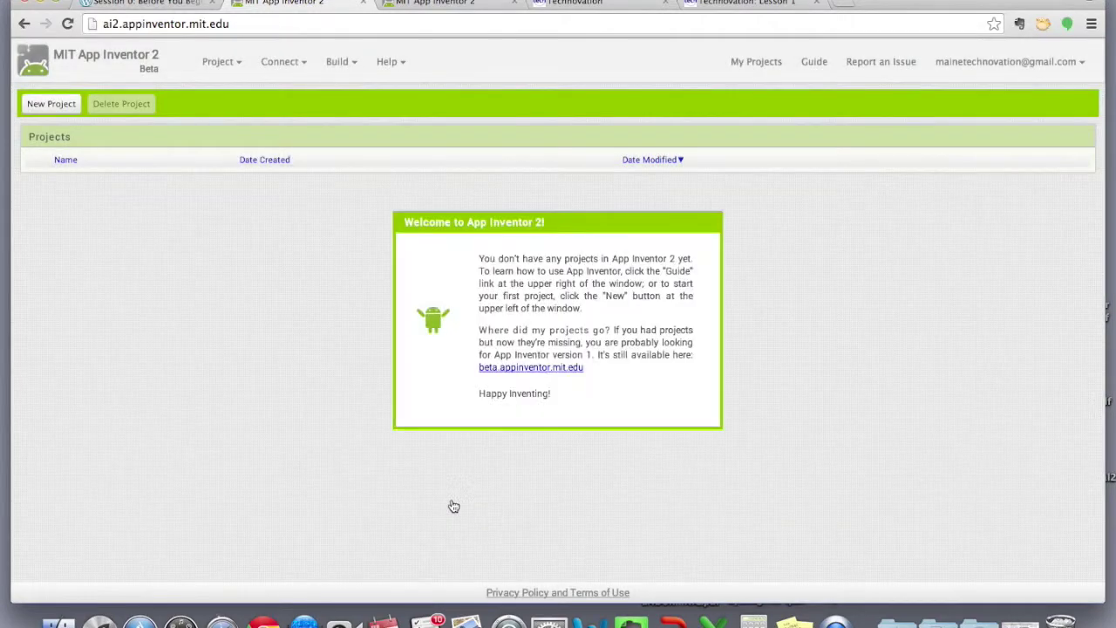